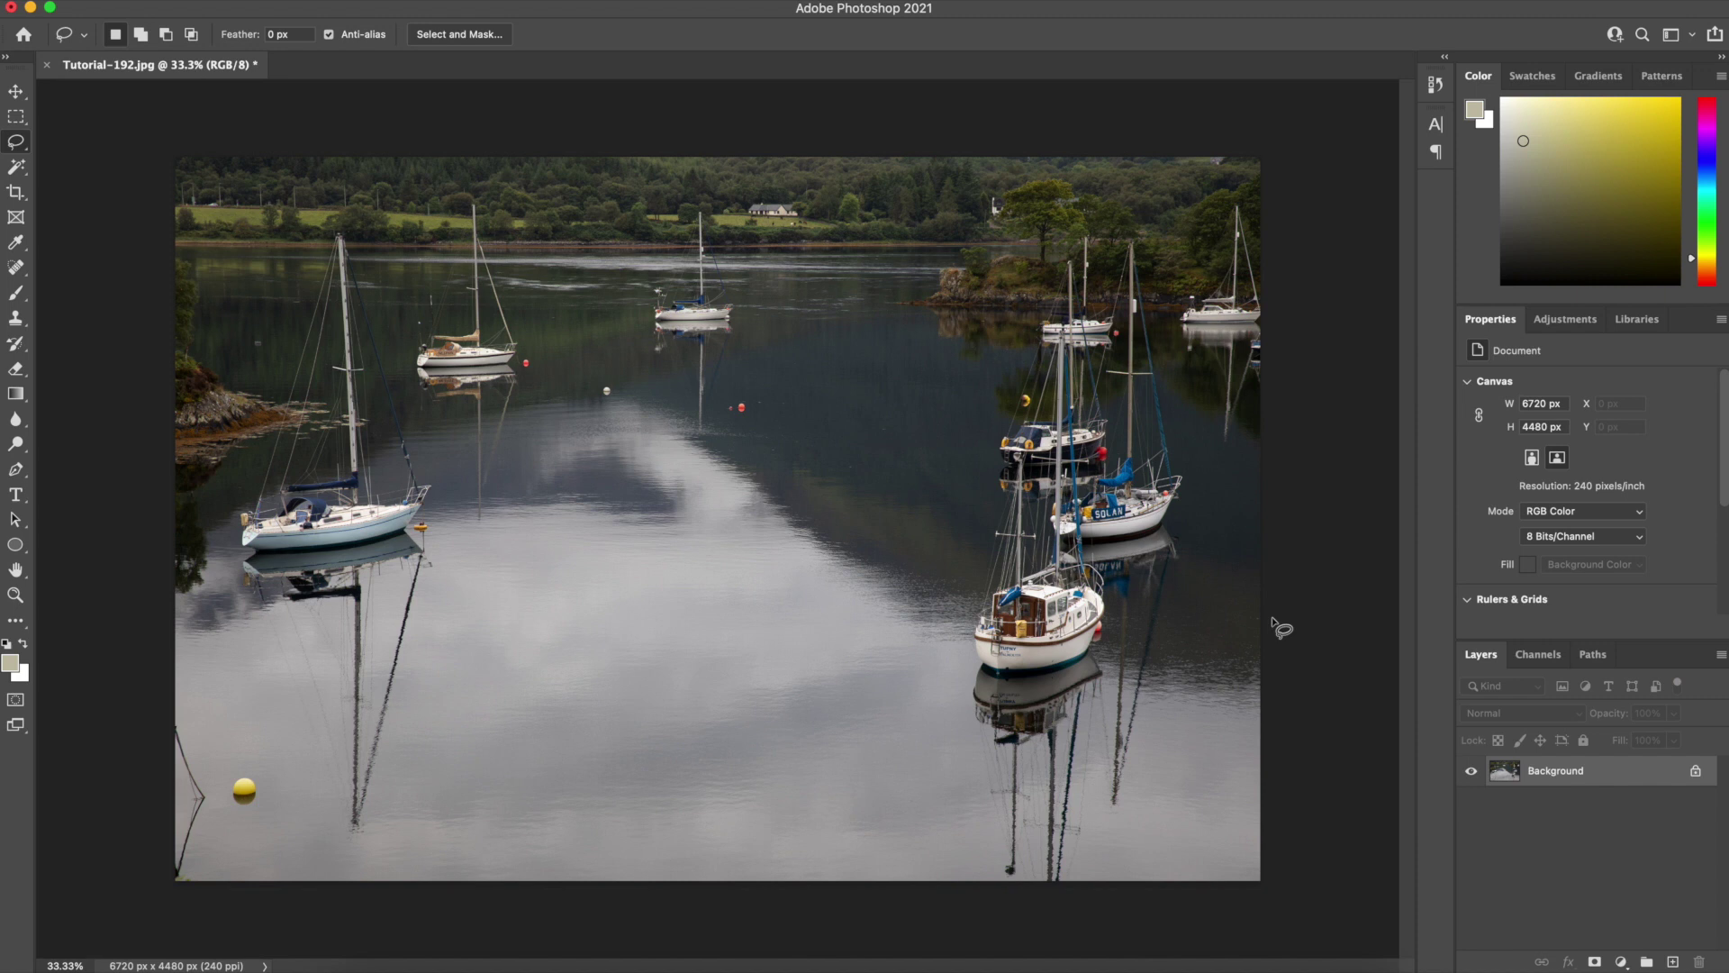
Duplicate the Background layer under the name Background copy.
click(17, 93)
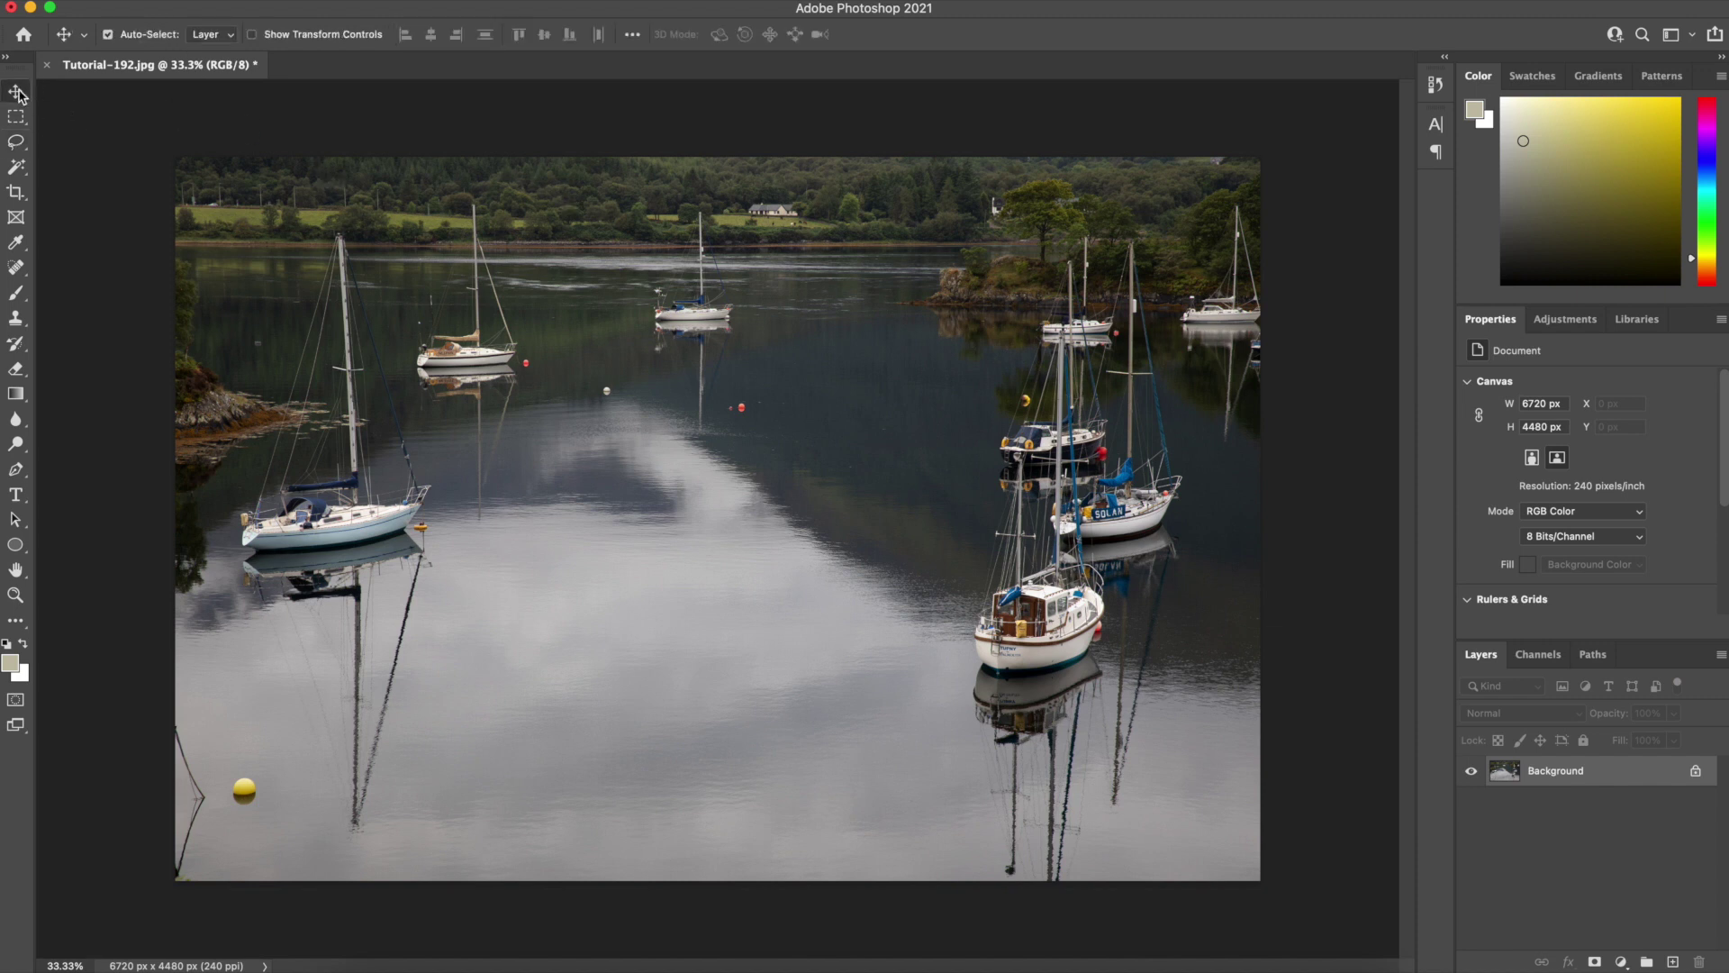
click(1546, 784)
right_click(1546, 784)
click(1601, 730)
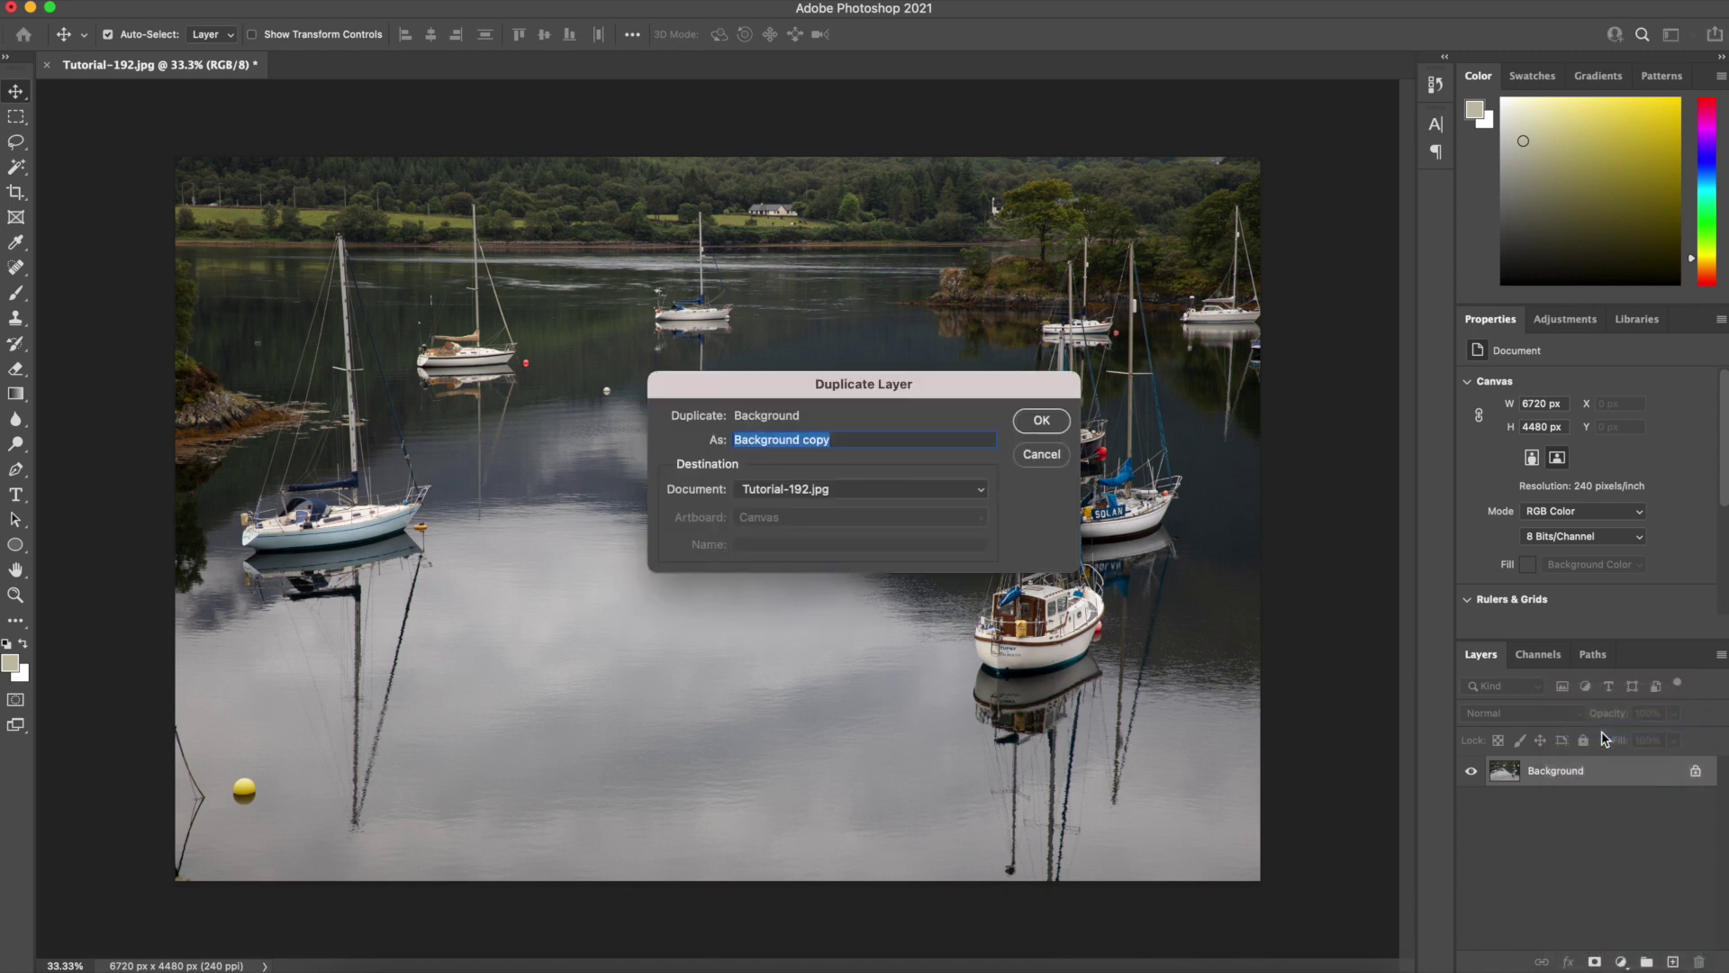
click(1036, 418)
click(1611, 774)
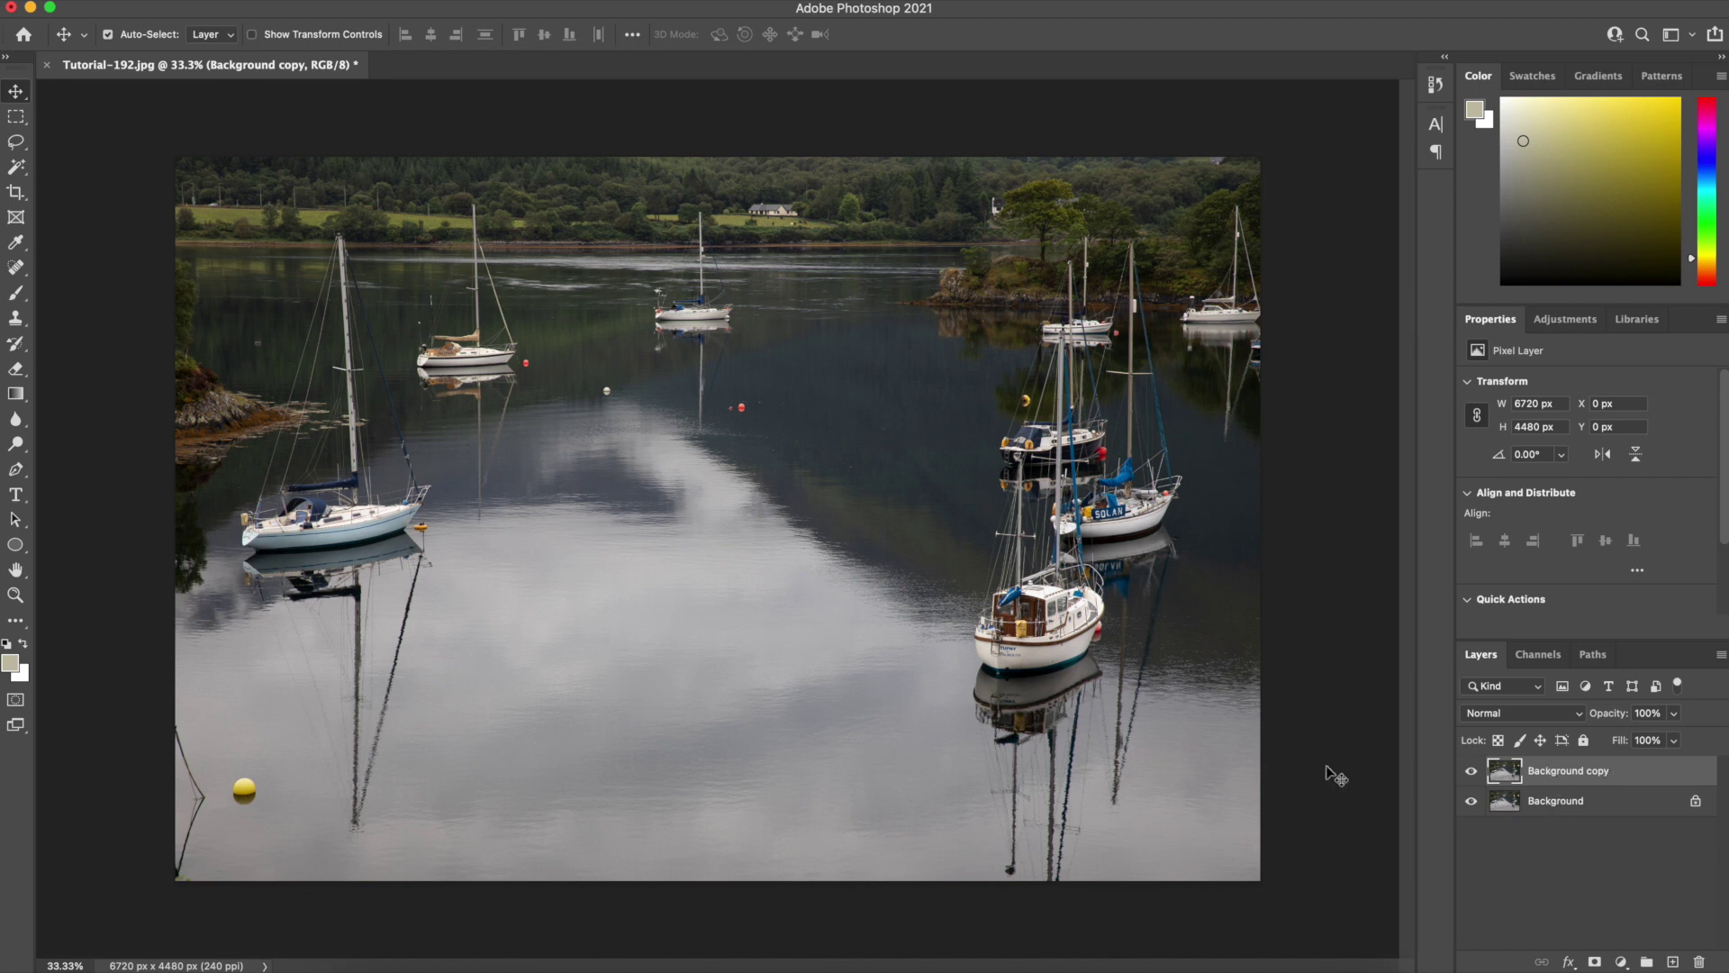
Lasso the yellow buoy and the adjacent mast reflection in the photo's lower-left corner, about 651 by 1292 px.
click(18, 143)
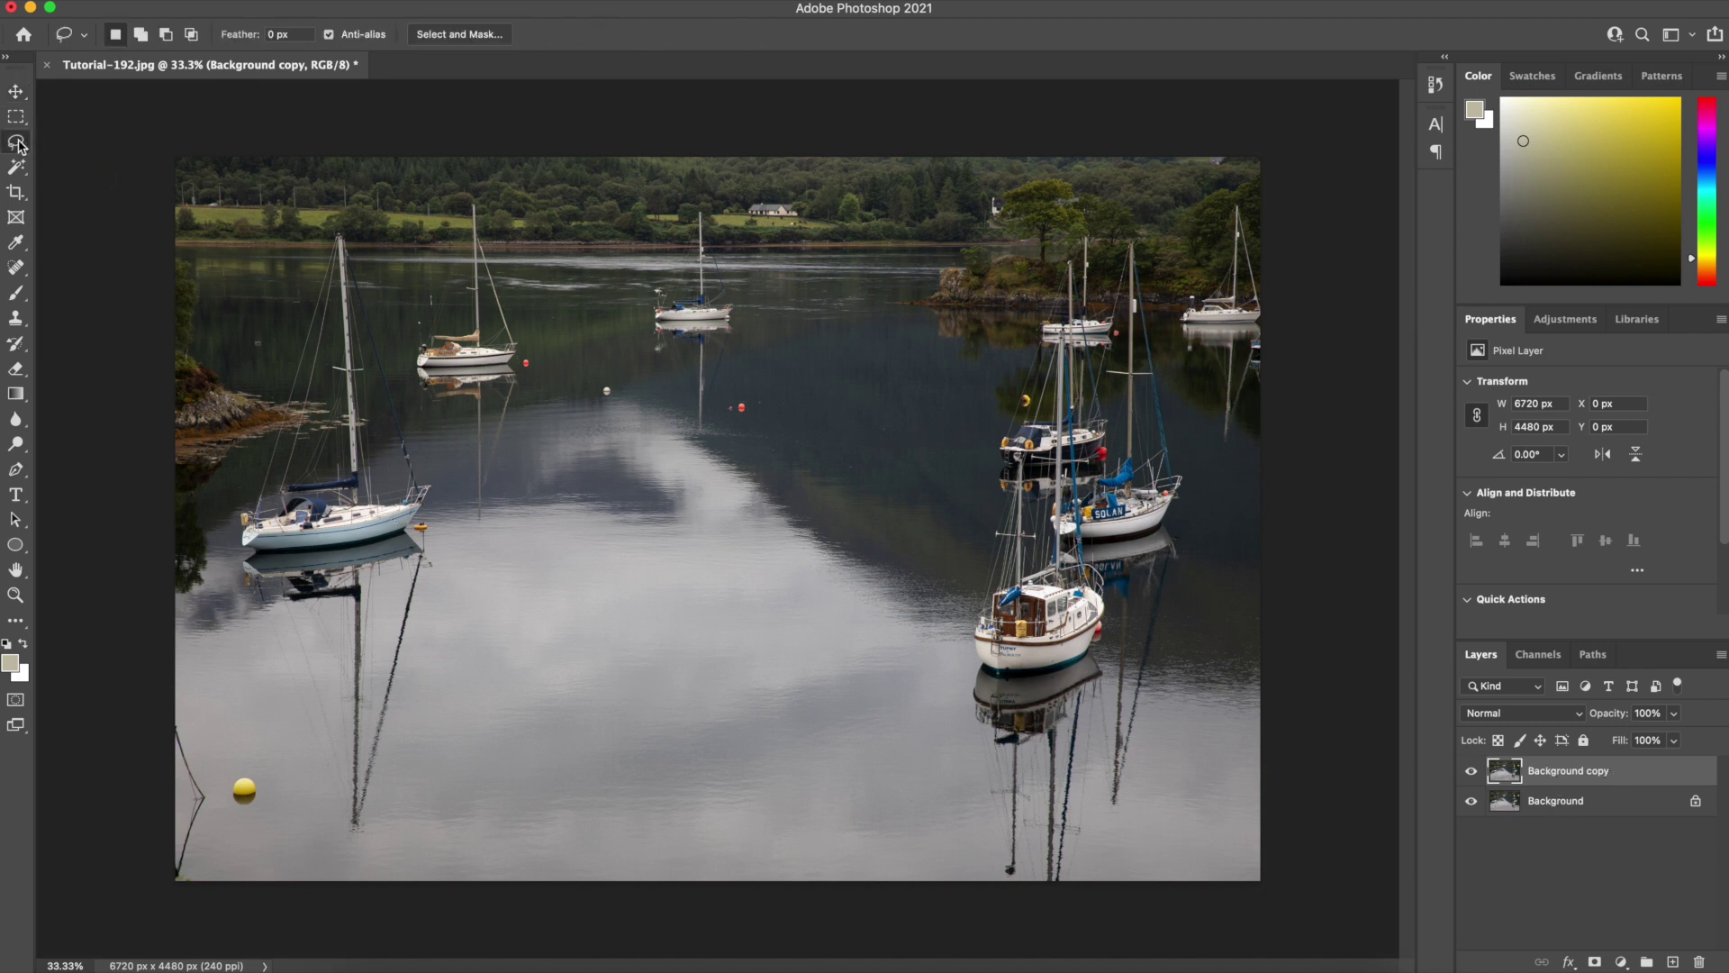
mouse_move(192, 709)
mouse_down()
mouse_move(163, 694)
mouse_move(221, 756)
mouse_move(293, 785)
mouse_move(269, 842)
mouse_move(176, 894)
mouse_move(173, 706)
mouse_move(162, 714)
mouse_move(180, 894)
mouse_up()
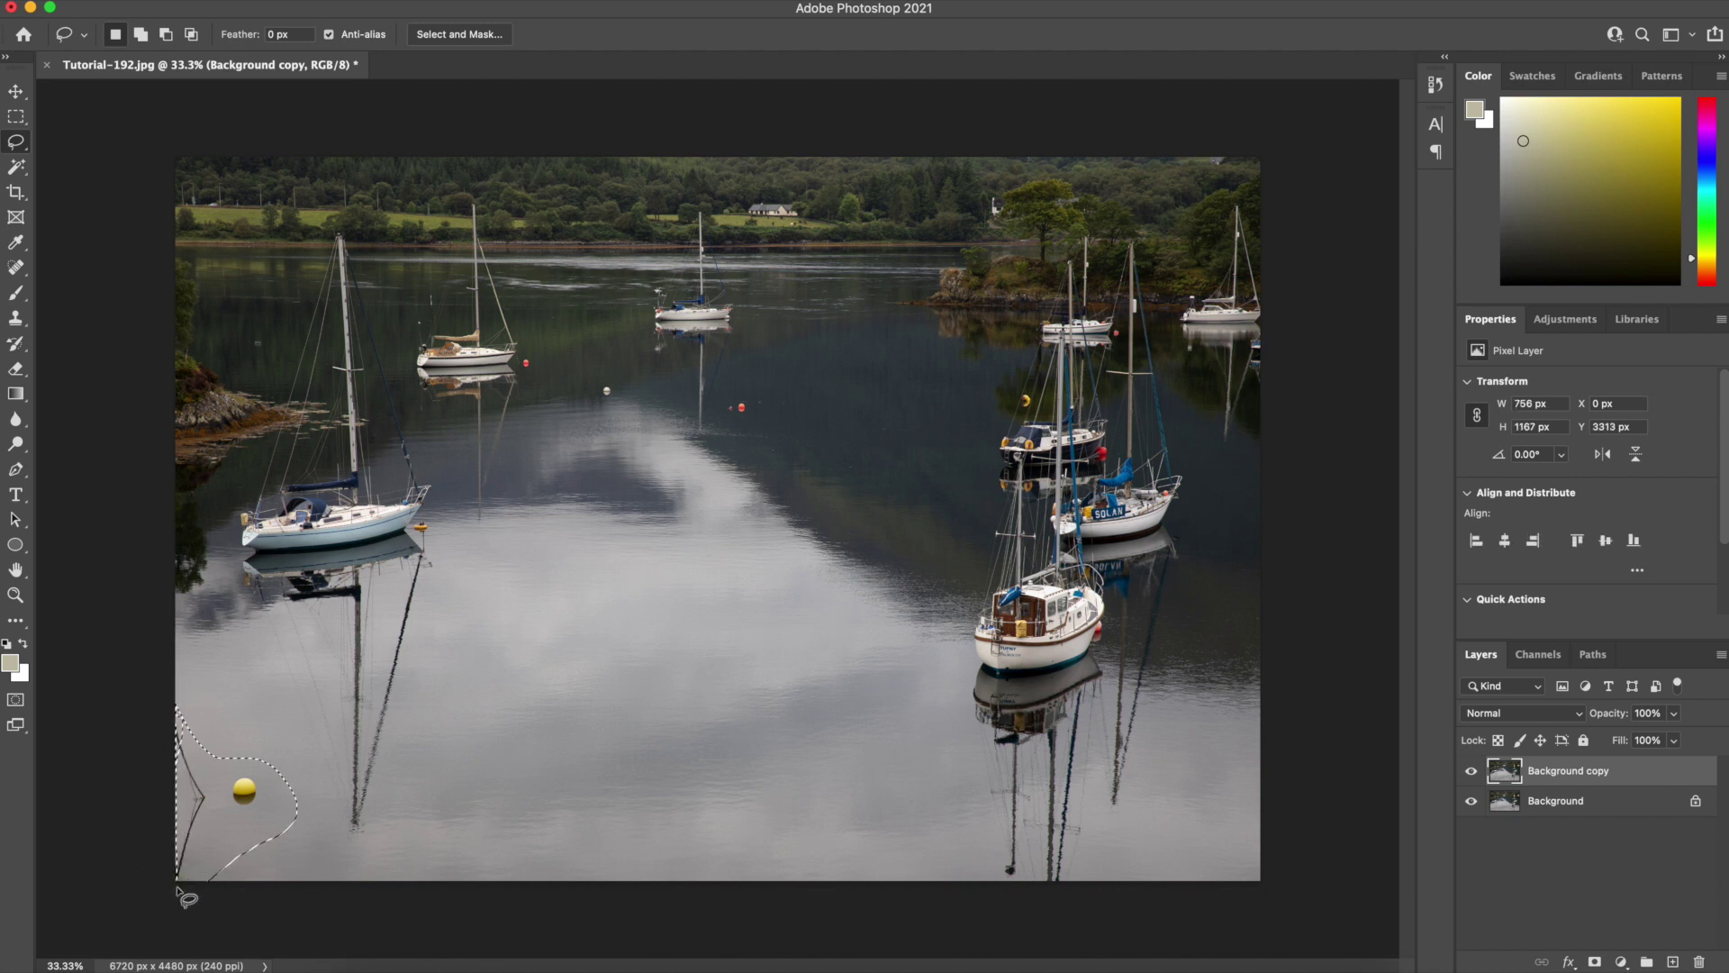
click(462, 801)
mouse_move(159, 674)
mouse_down()
mouse_move(263, 755)
mouse_move(275, 792)
mouse_move(186, 890)
mouse_move(165, 820)
mouse_move(173, 687)
mouse_move(187, 698)
mouse_up()
Start a Content-Aware Fill of the selection and exclude the large sailboat, its reflection and the small distant boat from the sampling area.
click(191, 3)
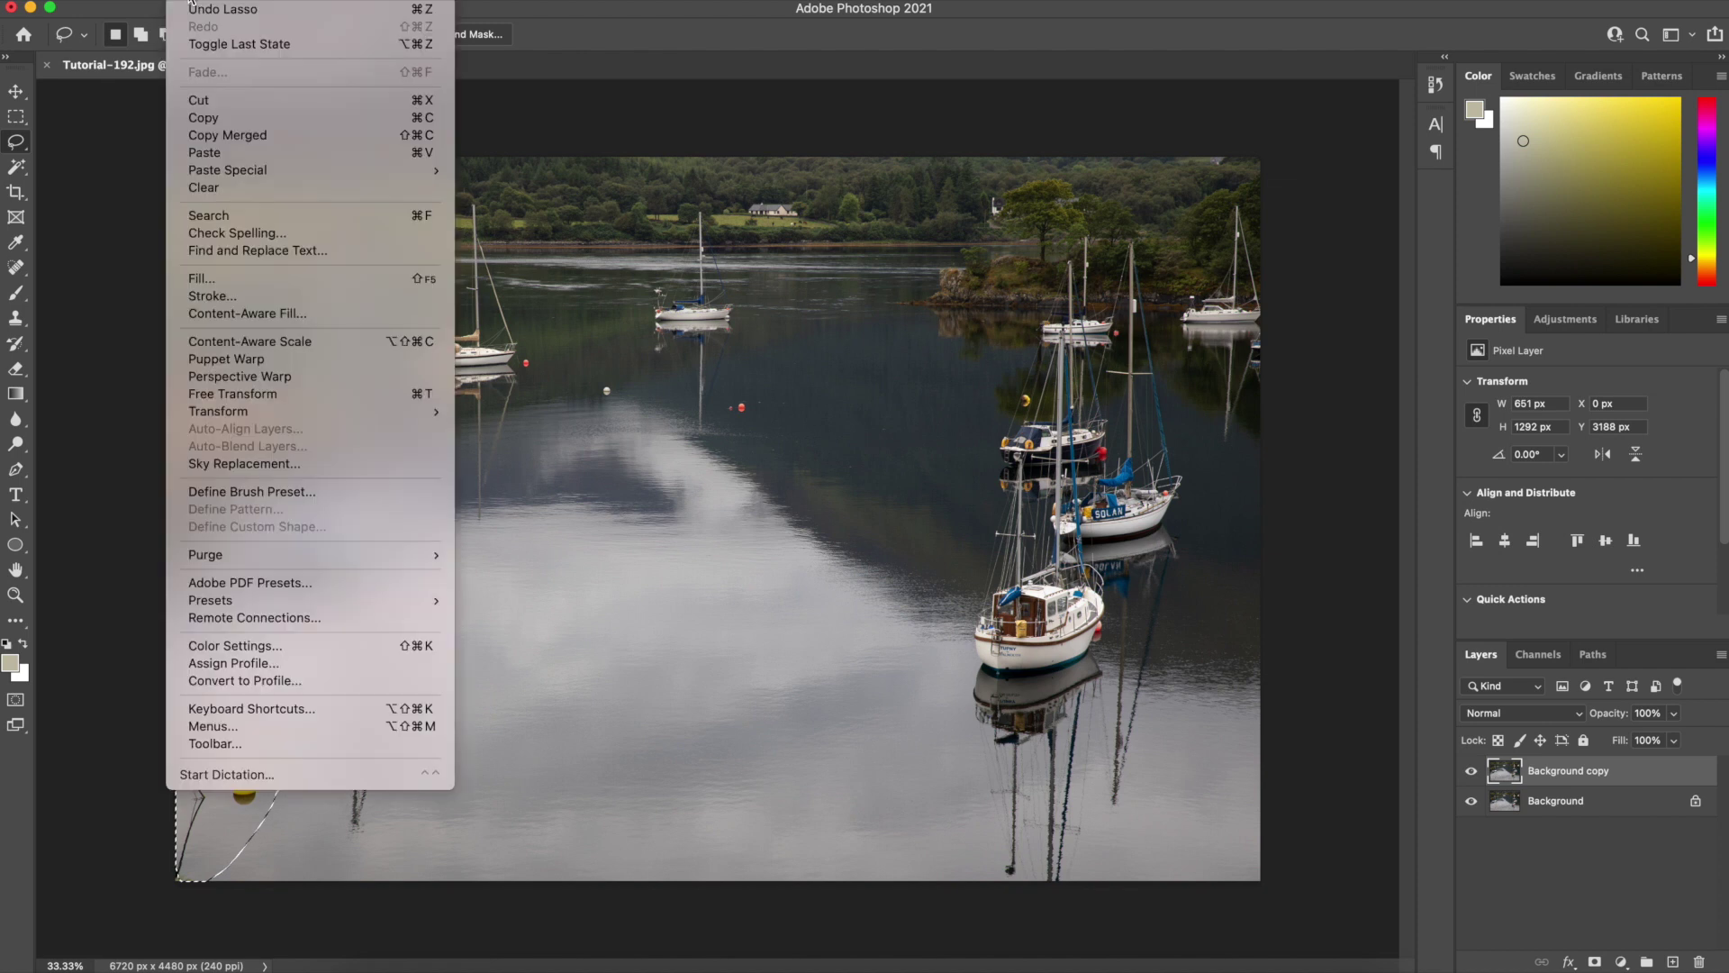
click(259, 315)
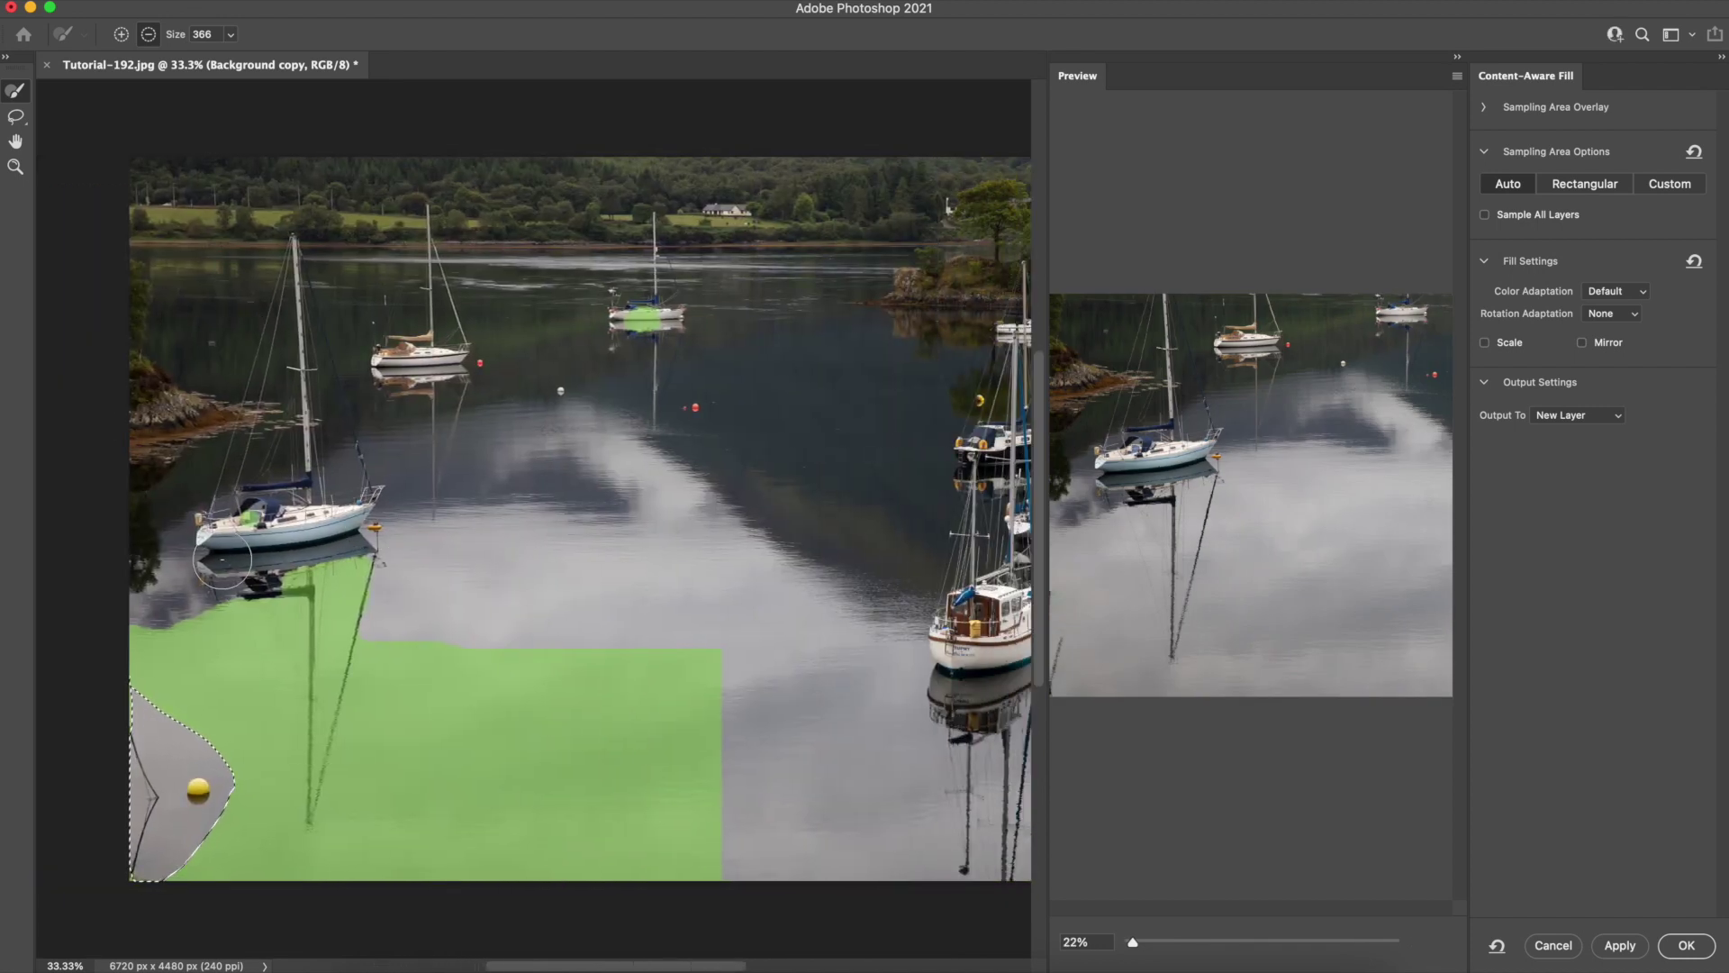
mouse_move(209, 599)
mouse_down()
mouse_move(108, 618)
mouse_move(181, 622)
mouse_move(297, 586)
mouse_move(305, 810)
mouse_move(338, 725)
mouse_move(352, 596)
mouse_move(328, 502)
mouse_move(174, 521)
mouse_up()
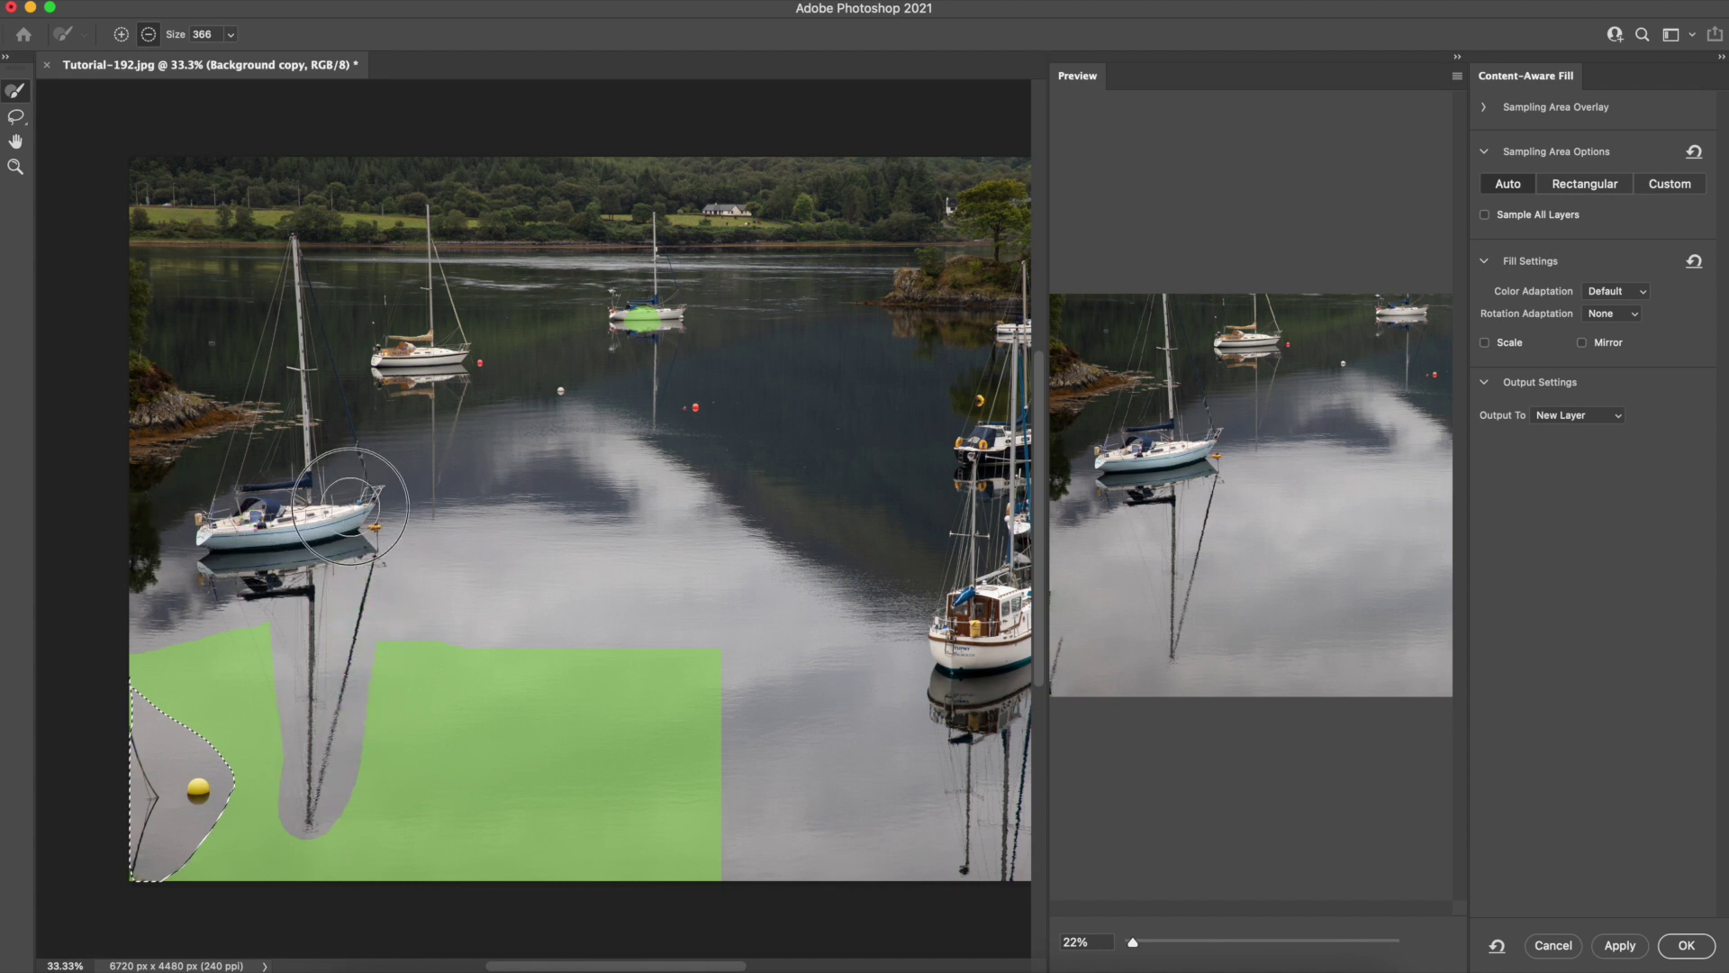
drag(687, 309, 658, 335)
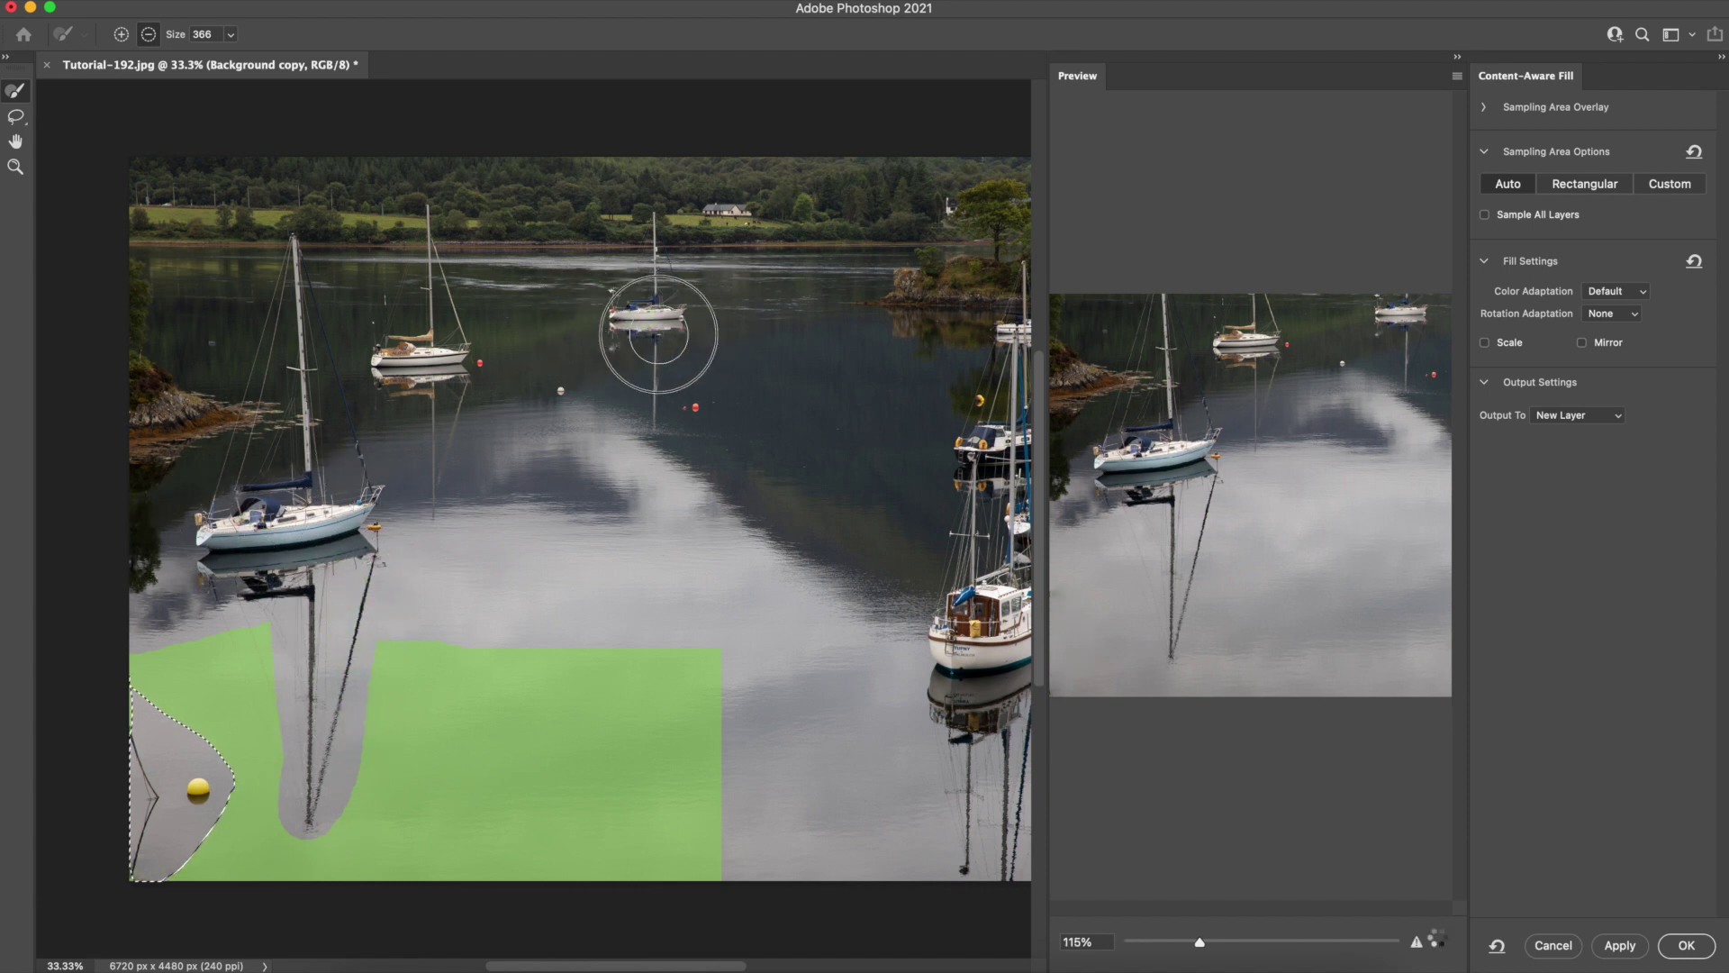
scroll(734, 360, right, 5)
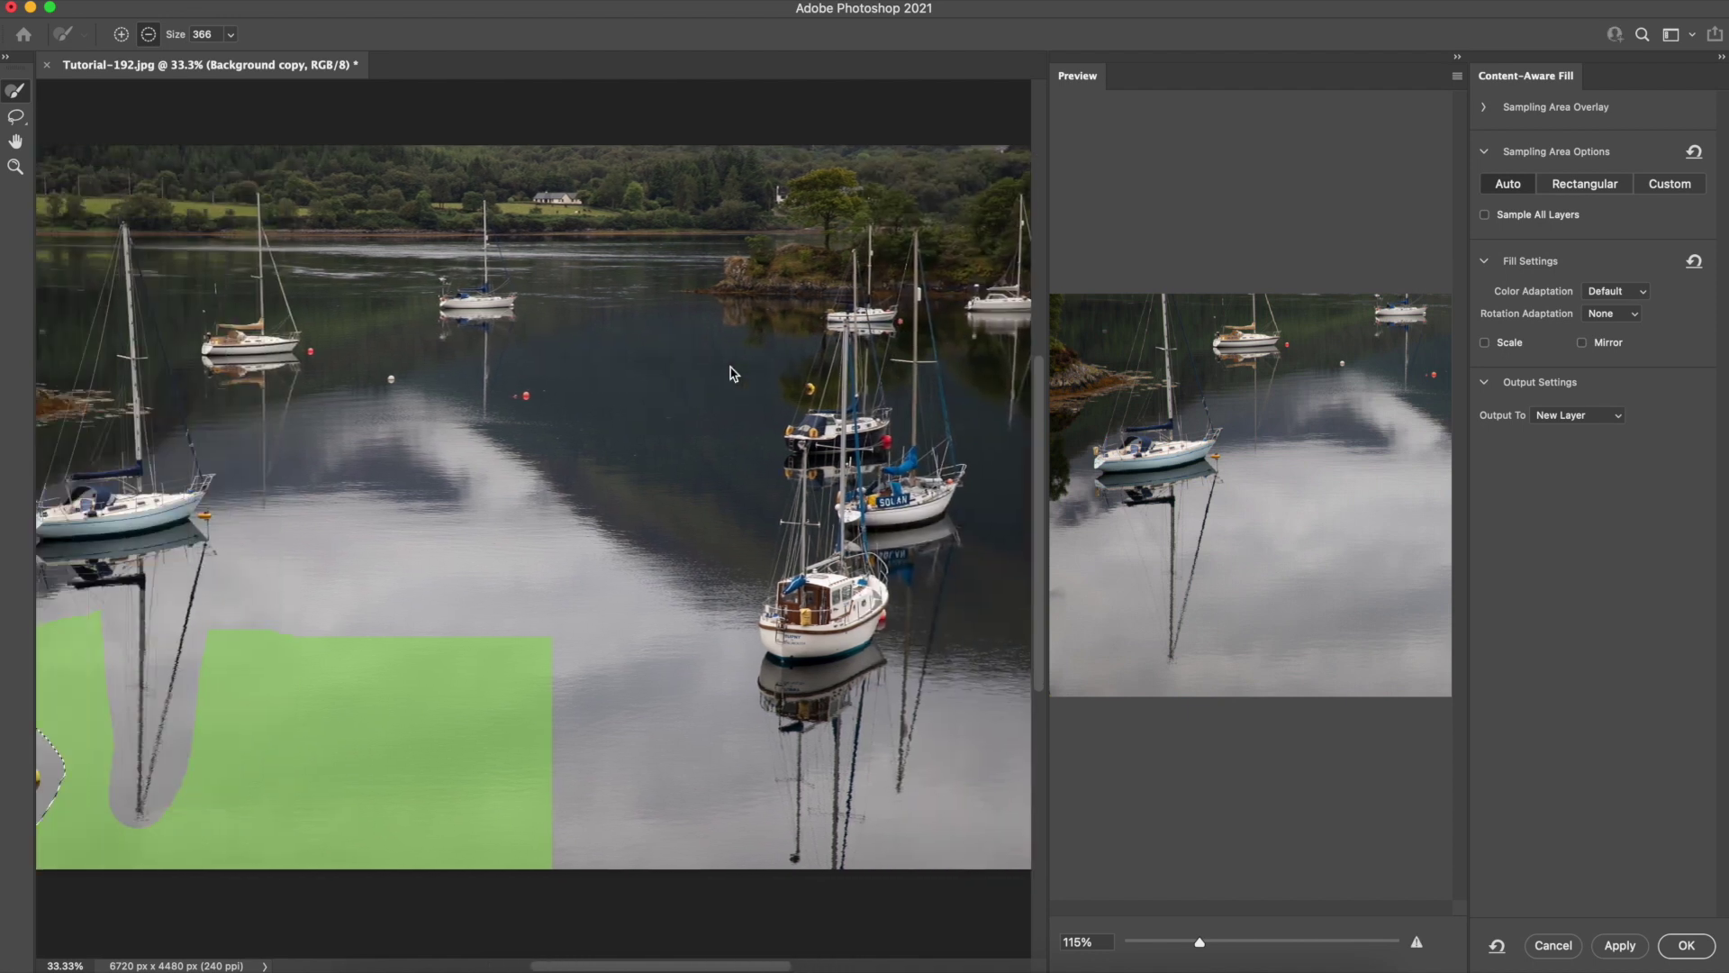
scroll(734, 374, left, 8)
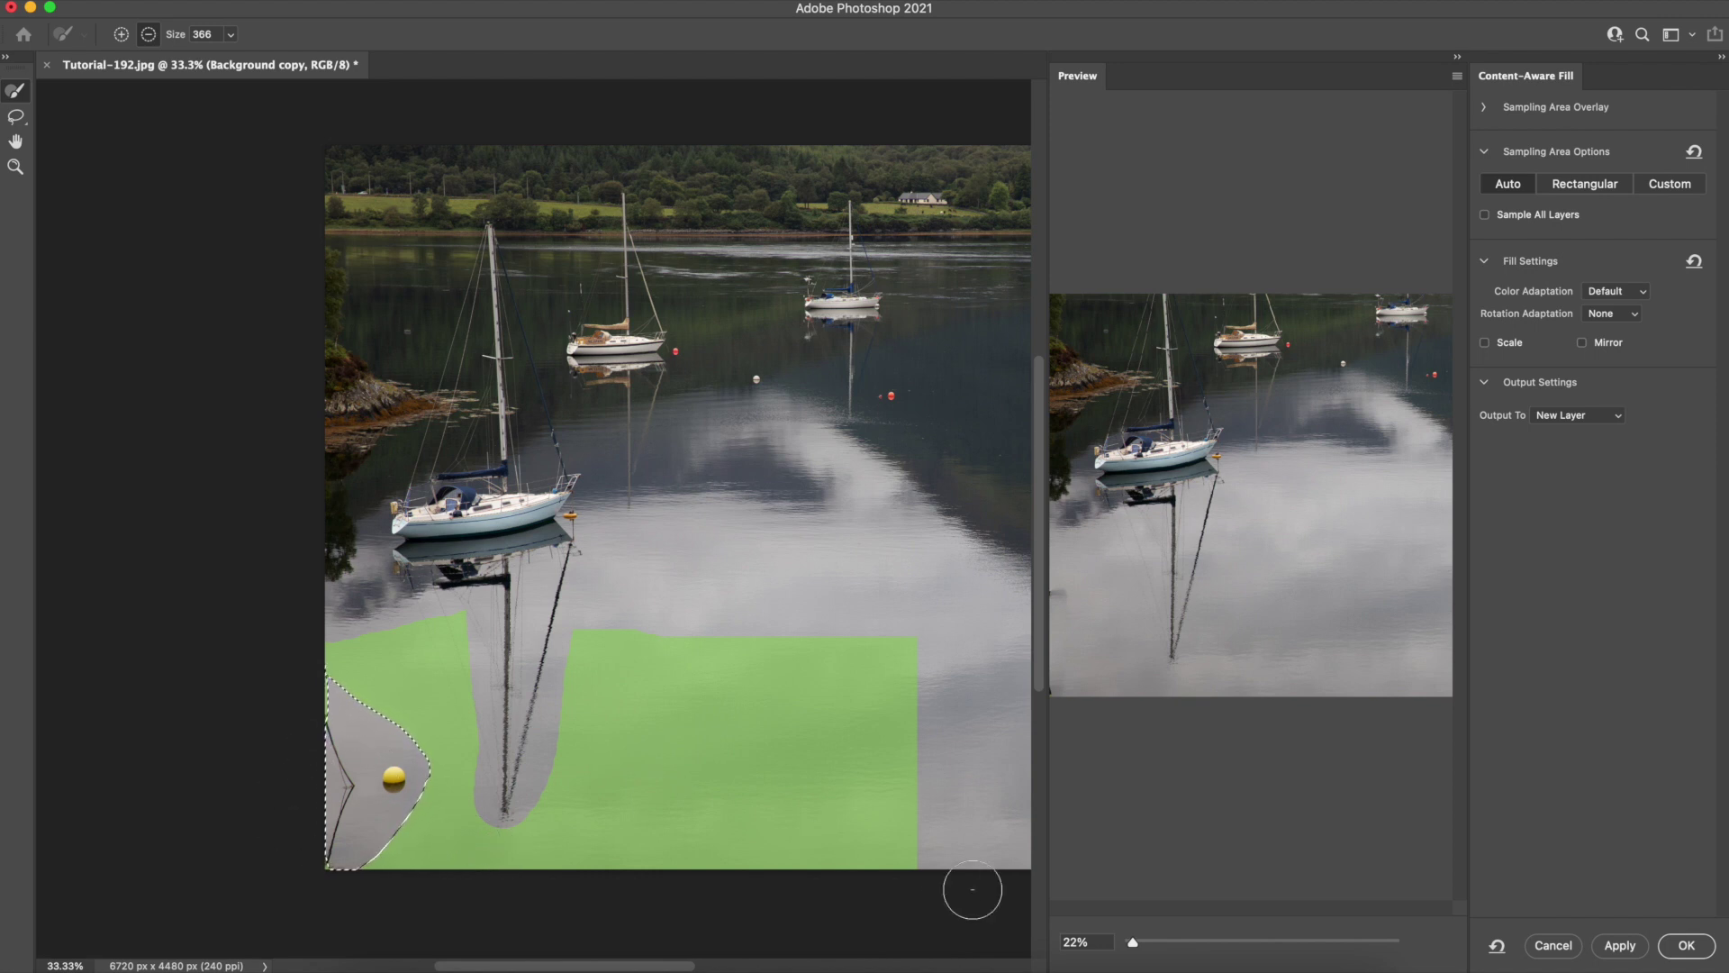
Output the buoy fill to a new layer, clear the selection, and merge the fill into Background copy.
click(1683, 948)
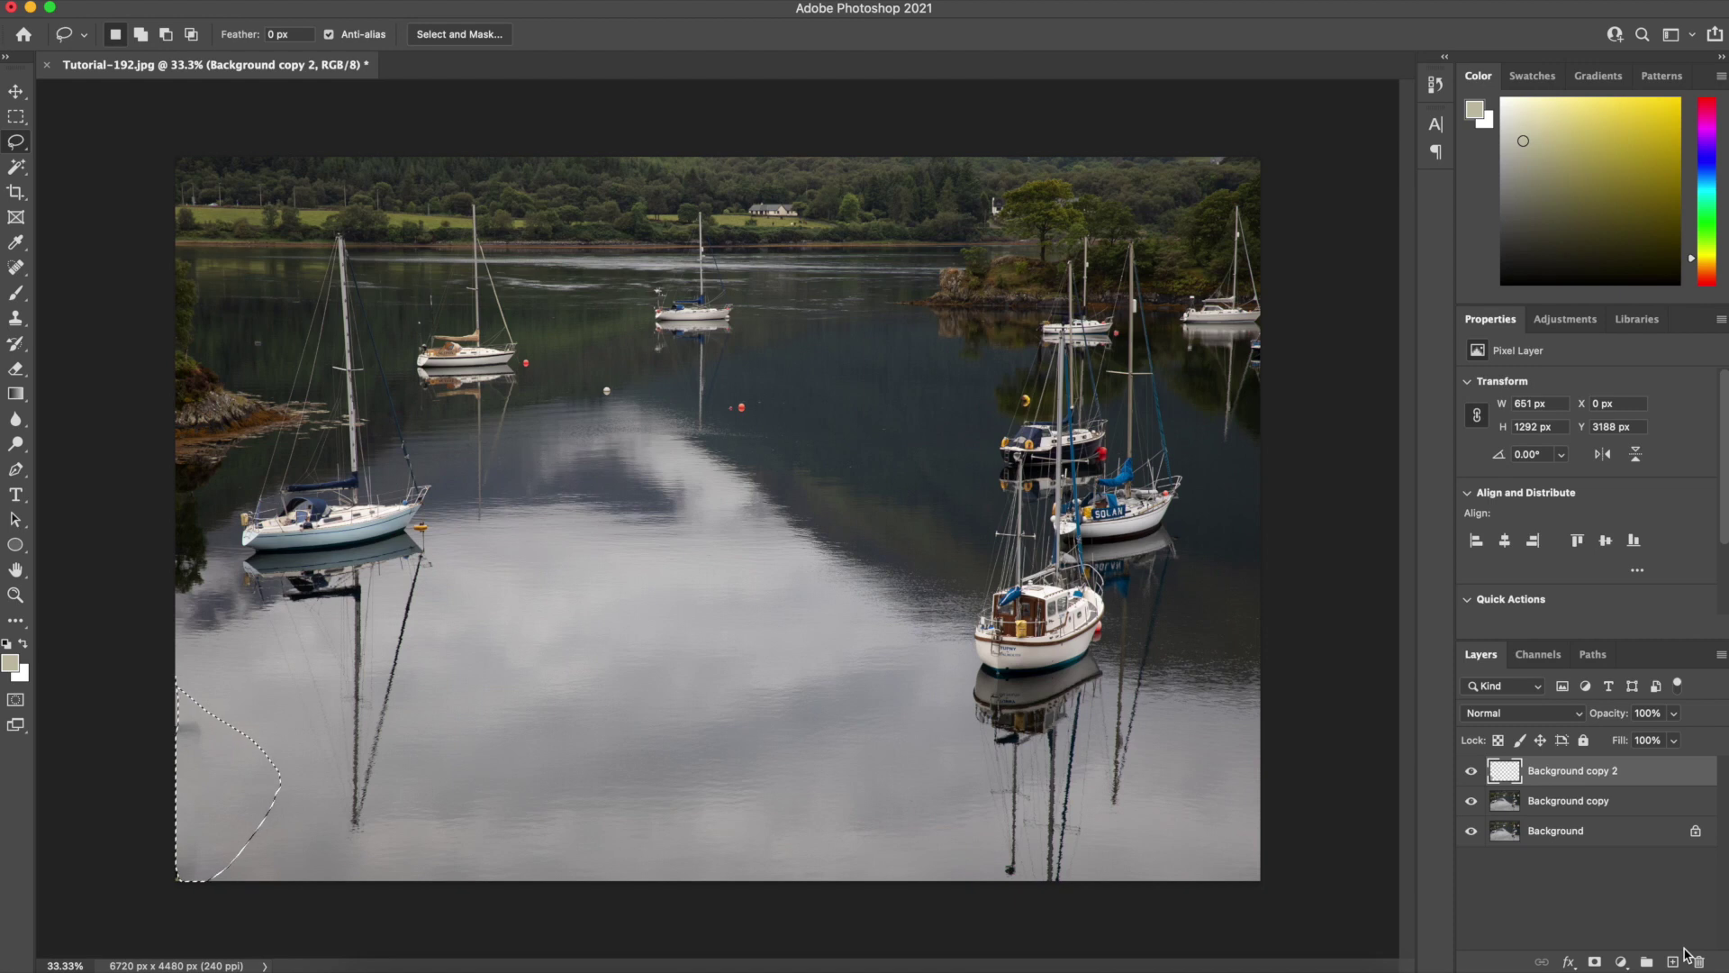
click(1207, 905)
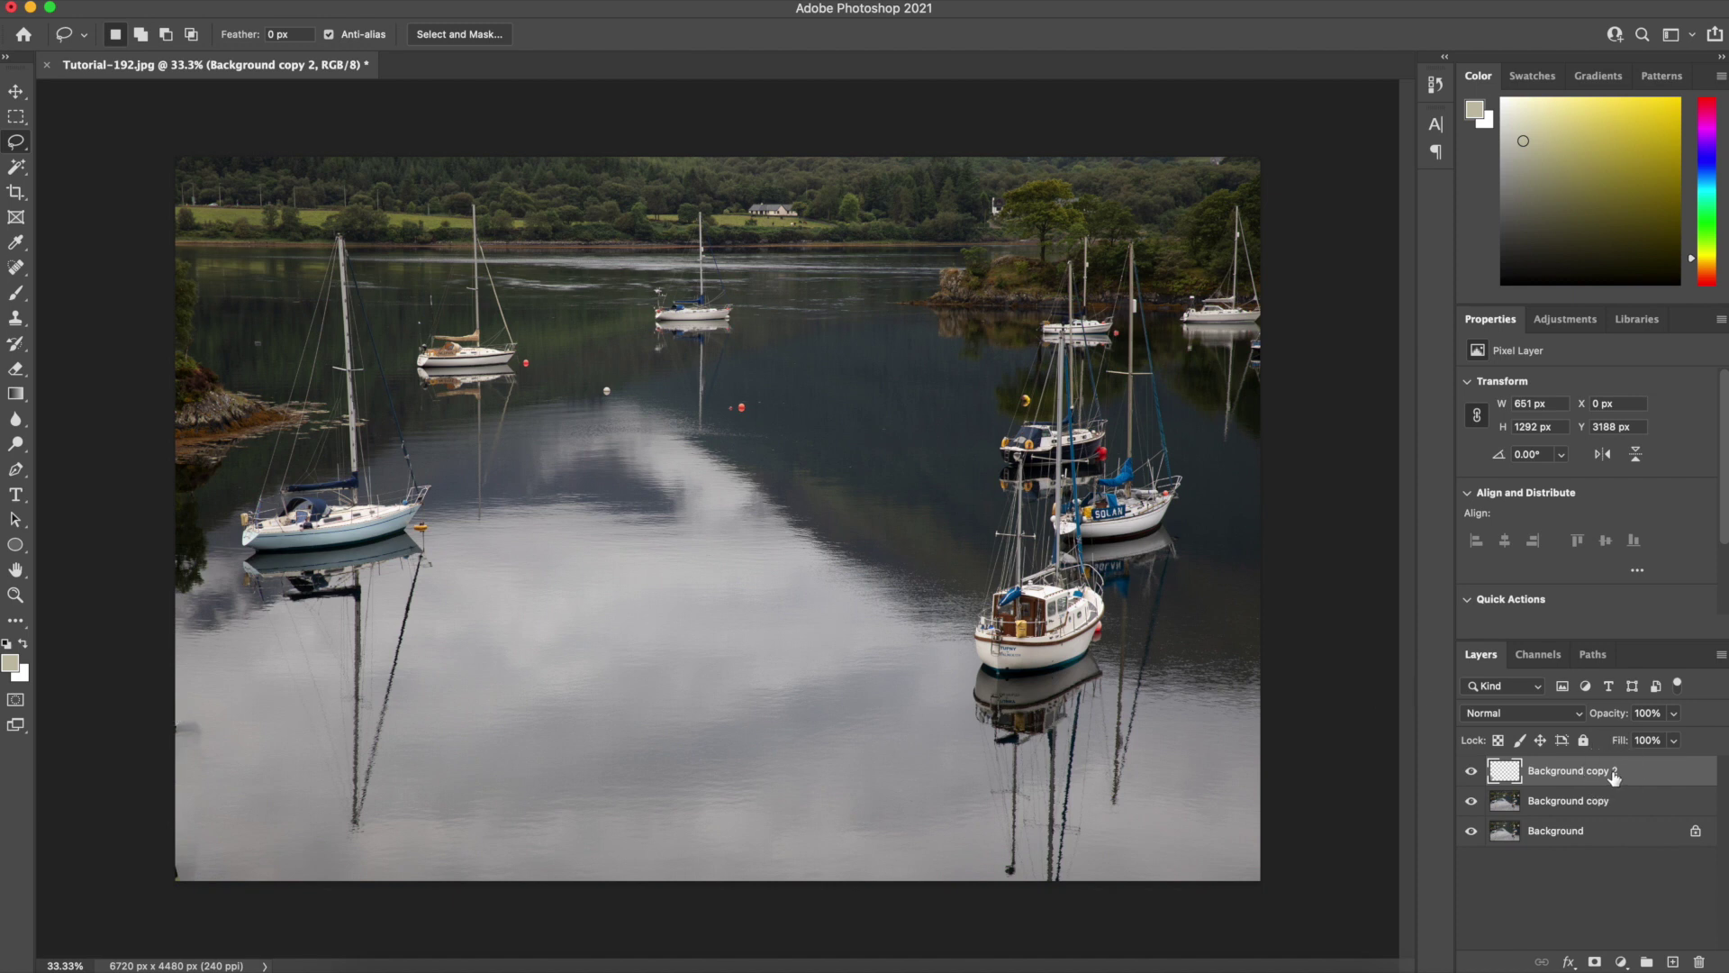
key(super+e)
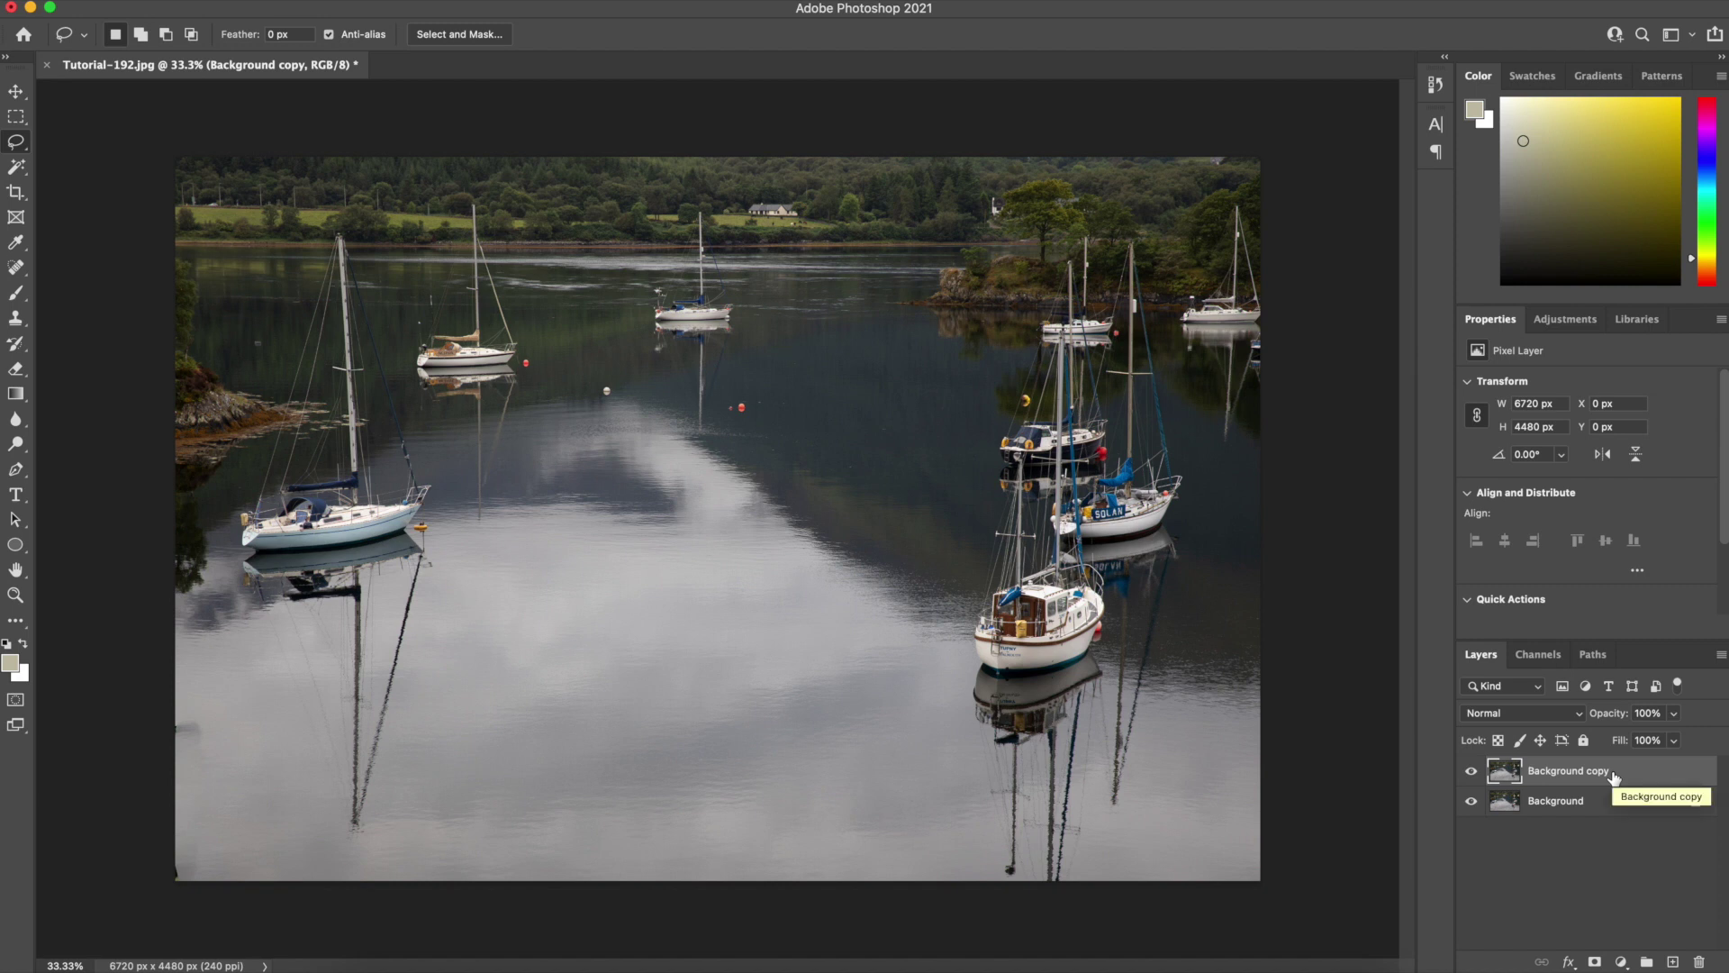
Lasso the leftover smudge along the photo's lower-left edge and exclude the mast reflections from its Content-Aware Fill sampling.
mouse_move(172, 706)
mouse_down()
mouse_move(228, 870)
mouse_move(210, 920)
mouse_move(164, 904)
mouse_move(146, 829)
mouse_move(174, 706)
mouse_up()
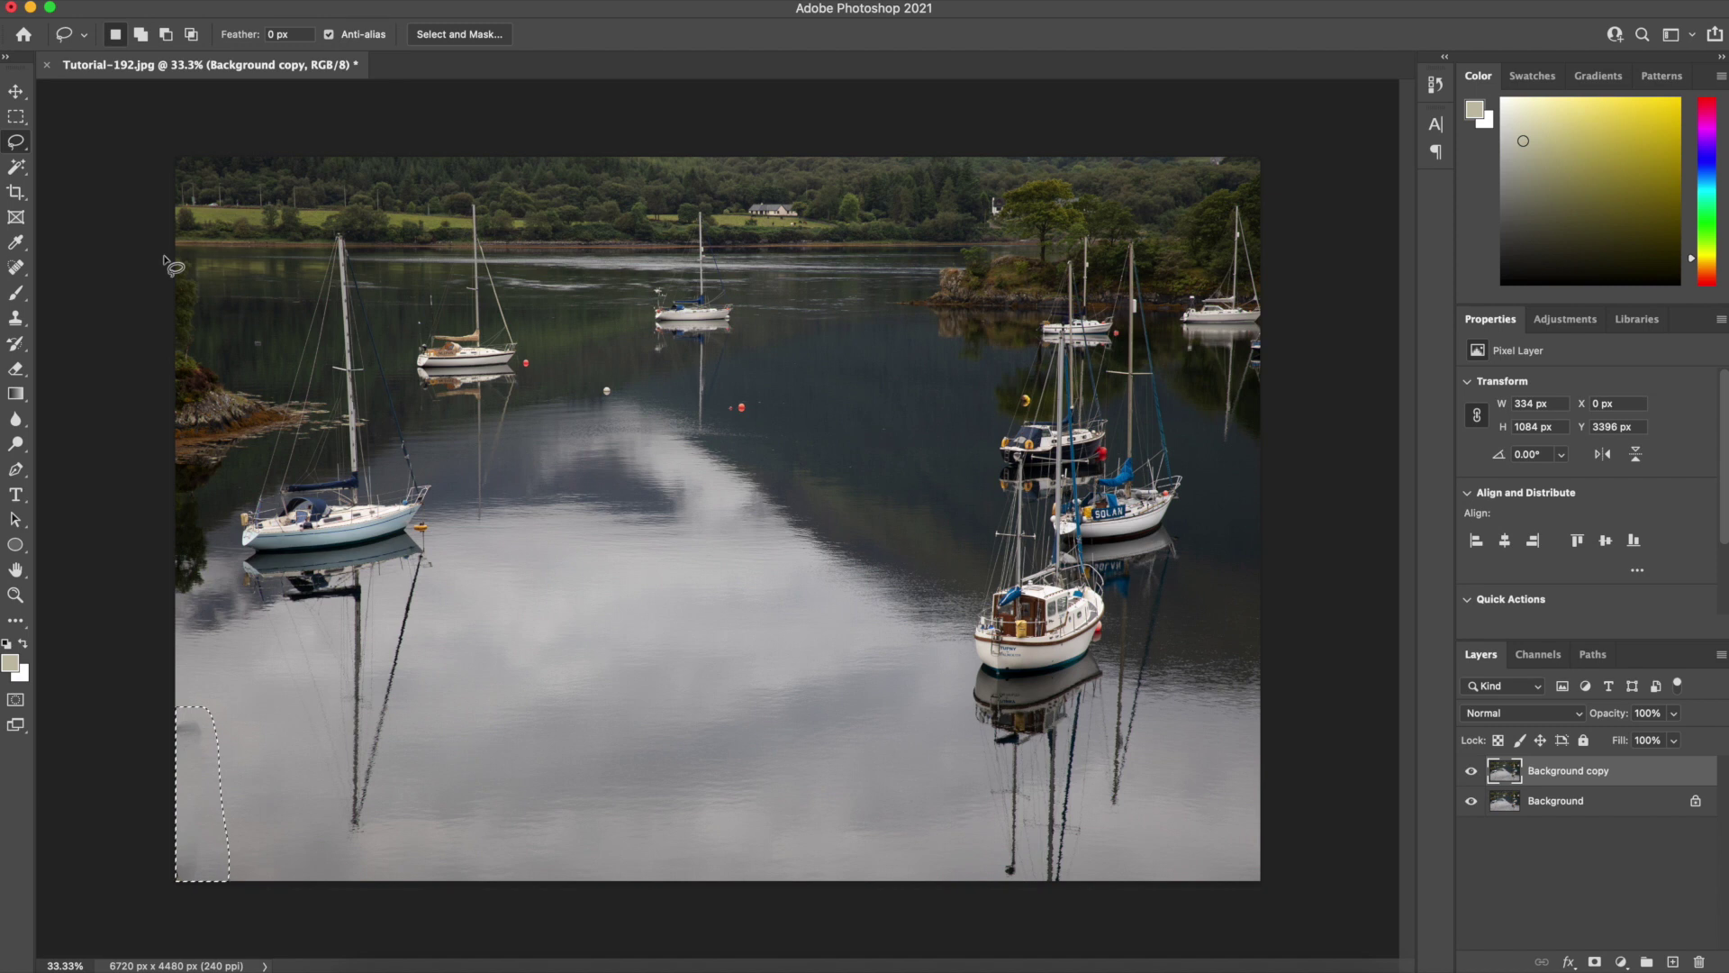
click(214, 5)
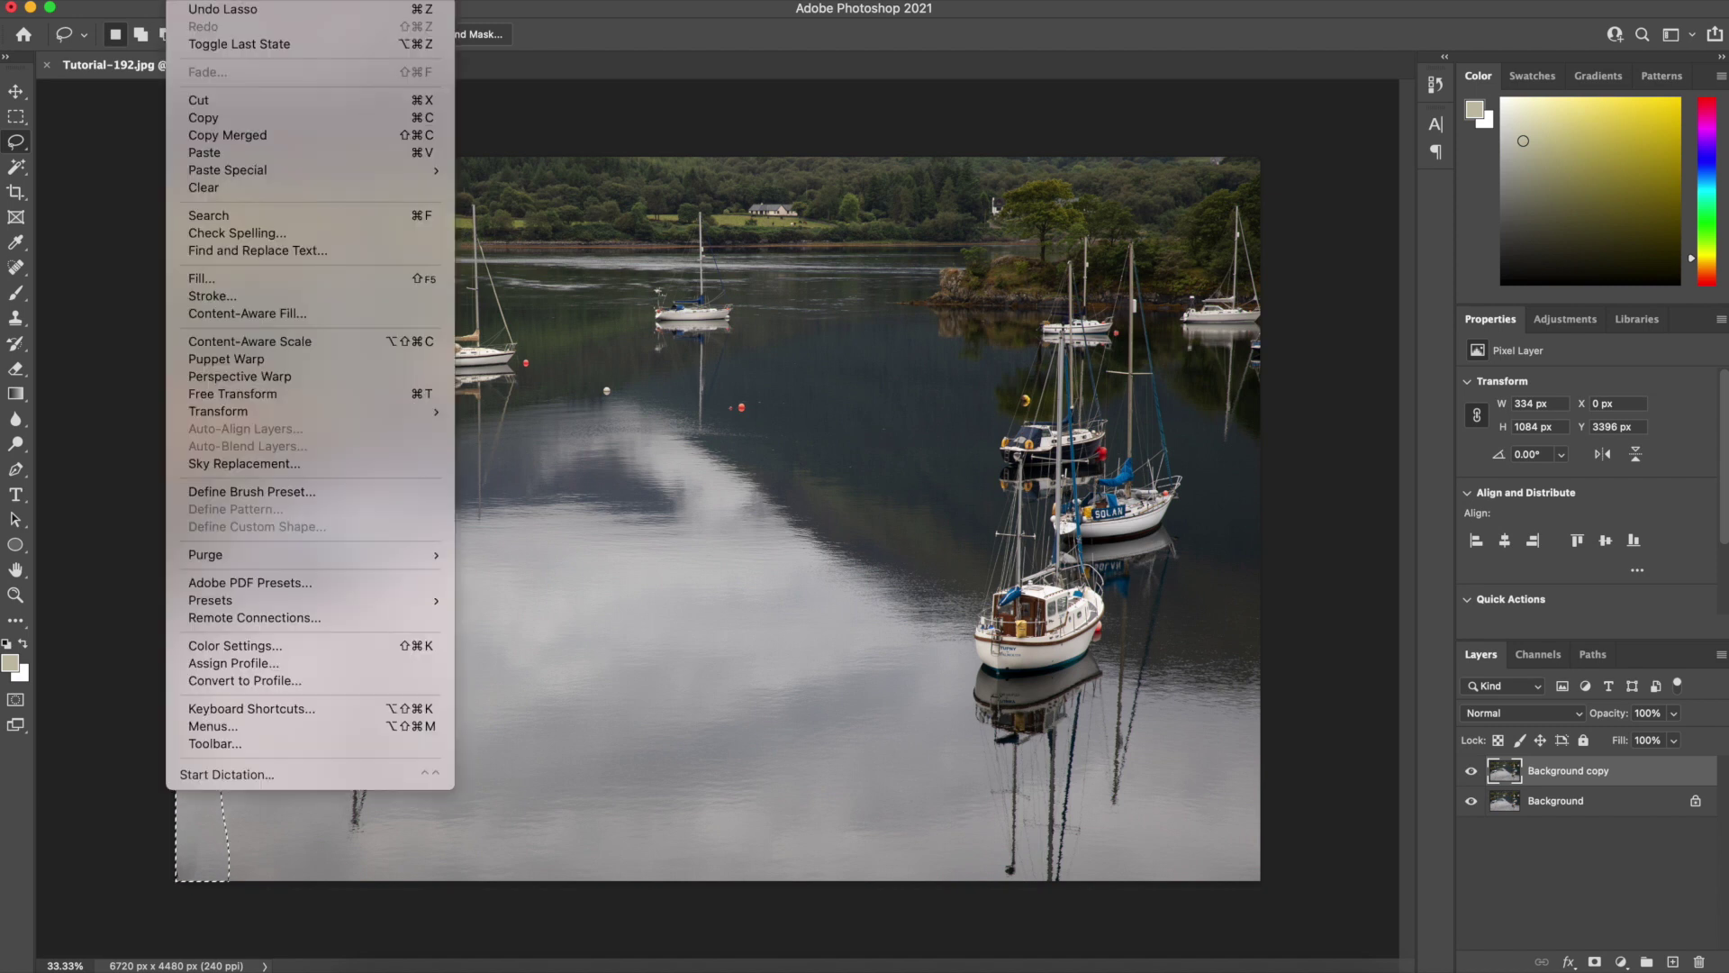
click(258, 314)
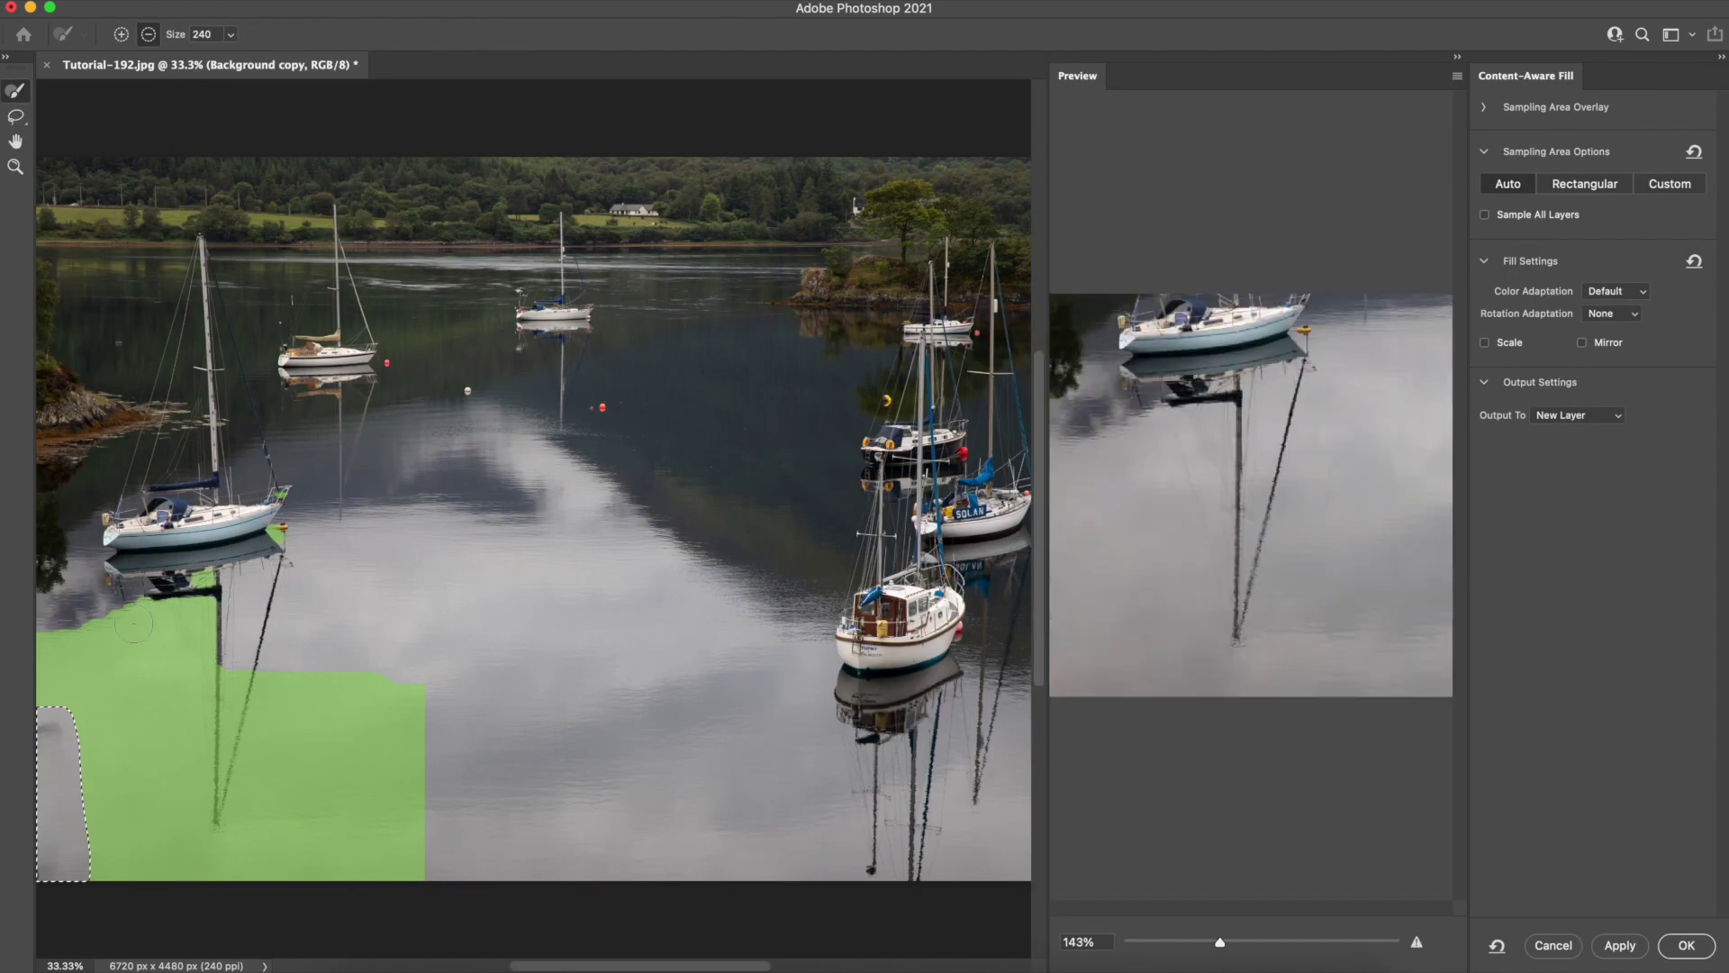
mouse_move(176, 576)
mouse_down()
mouse_move(274, 544)
mouse_move(283, 469)
mouse_move(256, 509)
mouse_move(122, 536)
mouse_move(206, 592)
mouse_move(214, 832)
mouse_move(270, 629)
mouse_move(243, 738)
mouse_move(241, 647)
mouse_move(288, 557)
mouse_move(216, 739)
mouse_move(178, 615)
mouse_up()
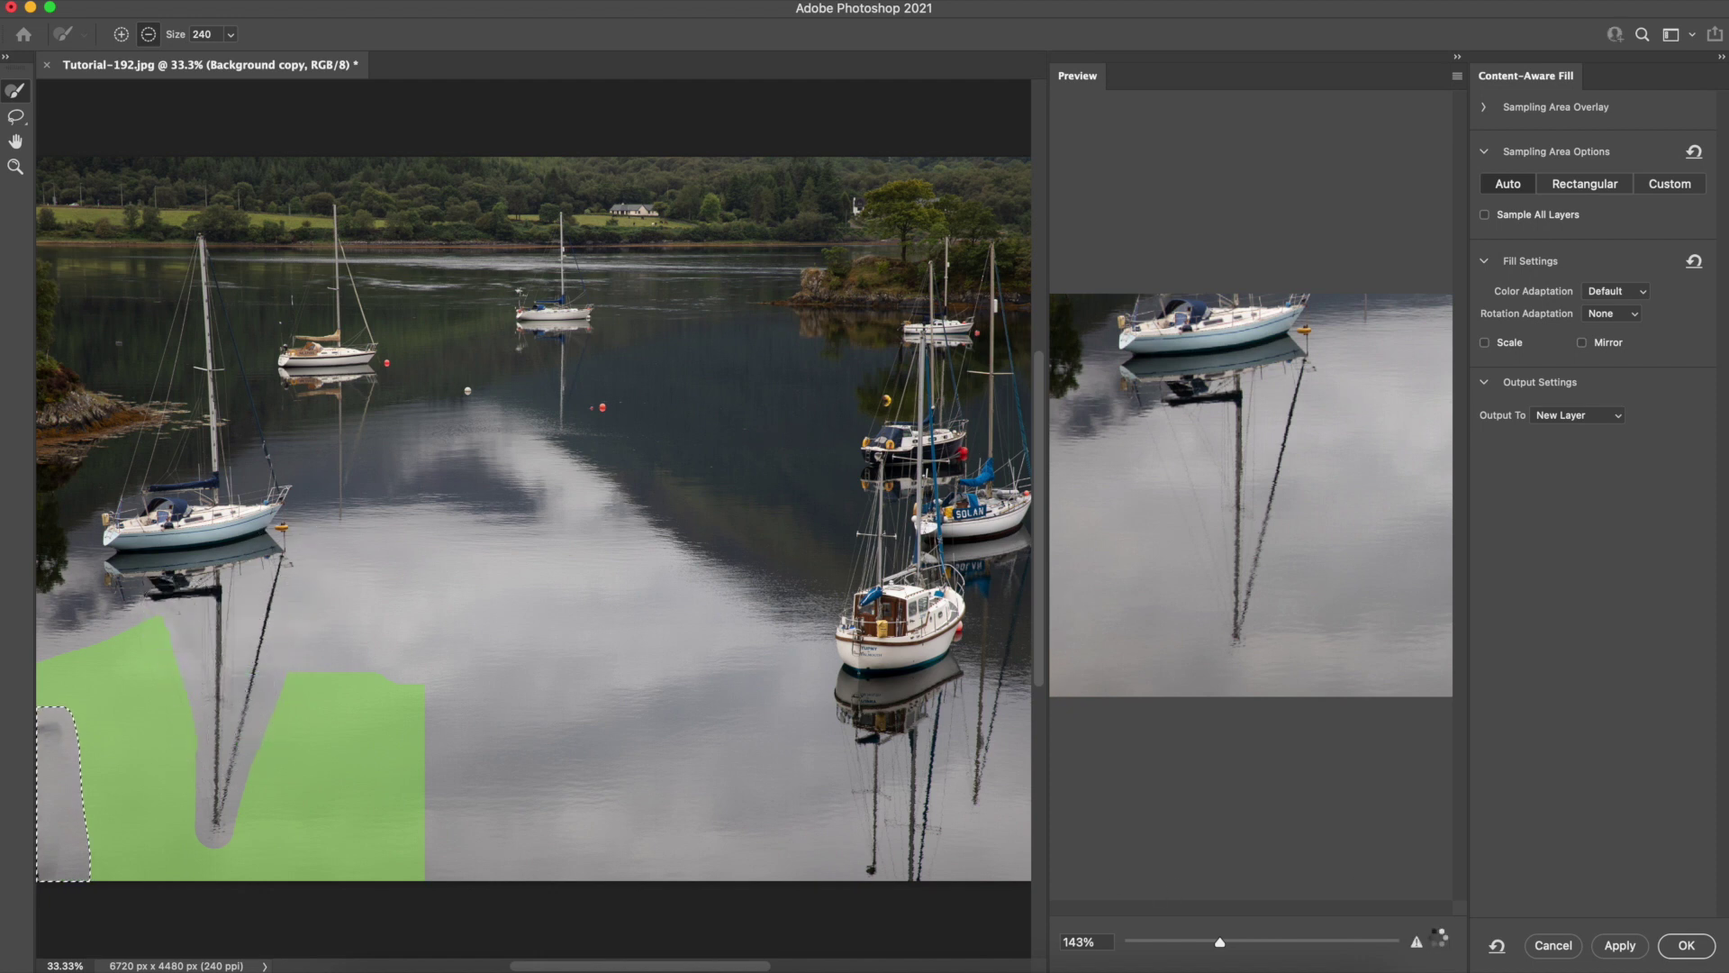
Apply the fill to the leftover edge smudge, deselect, and merge the resulting layer down.
click(1686, 945)
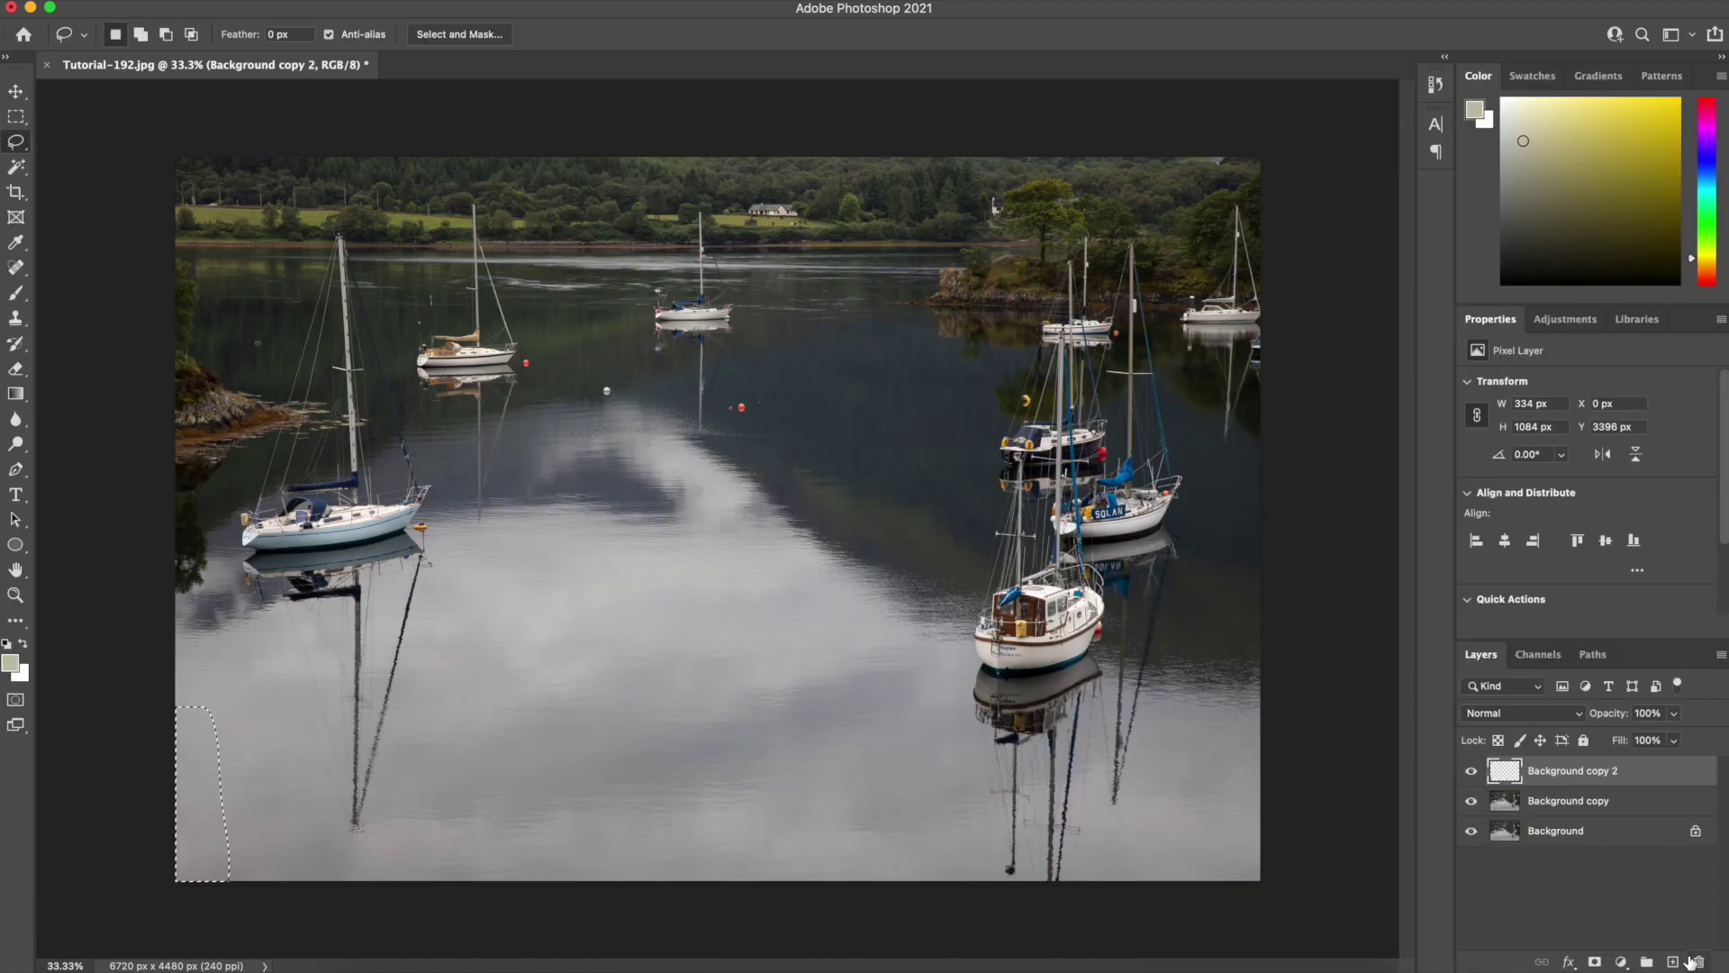
key(super+d)
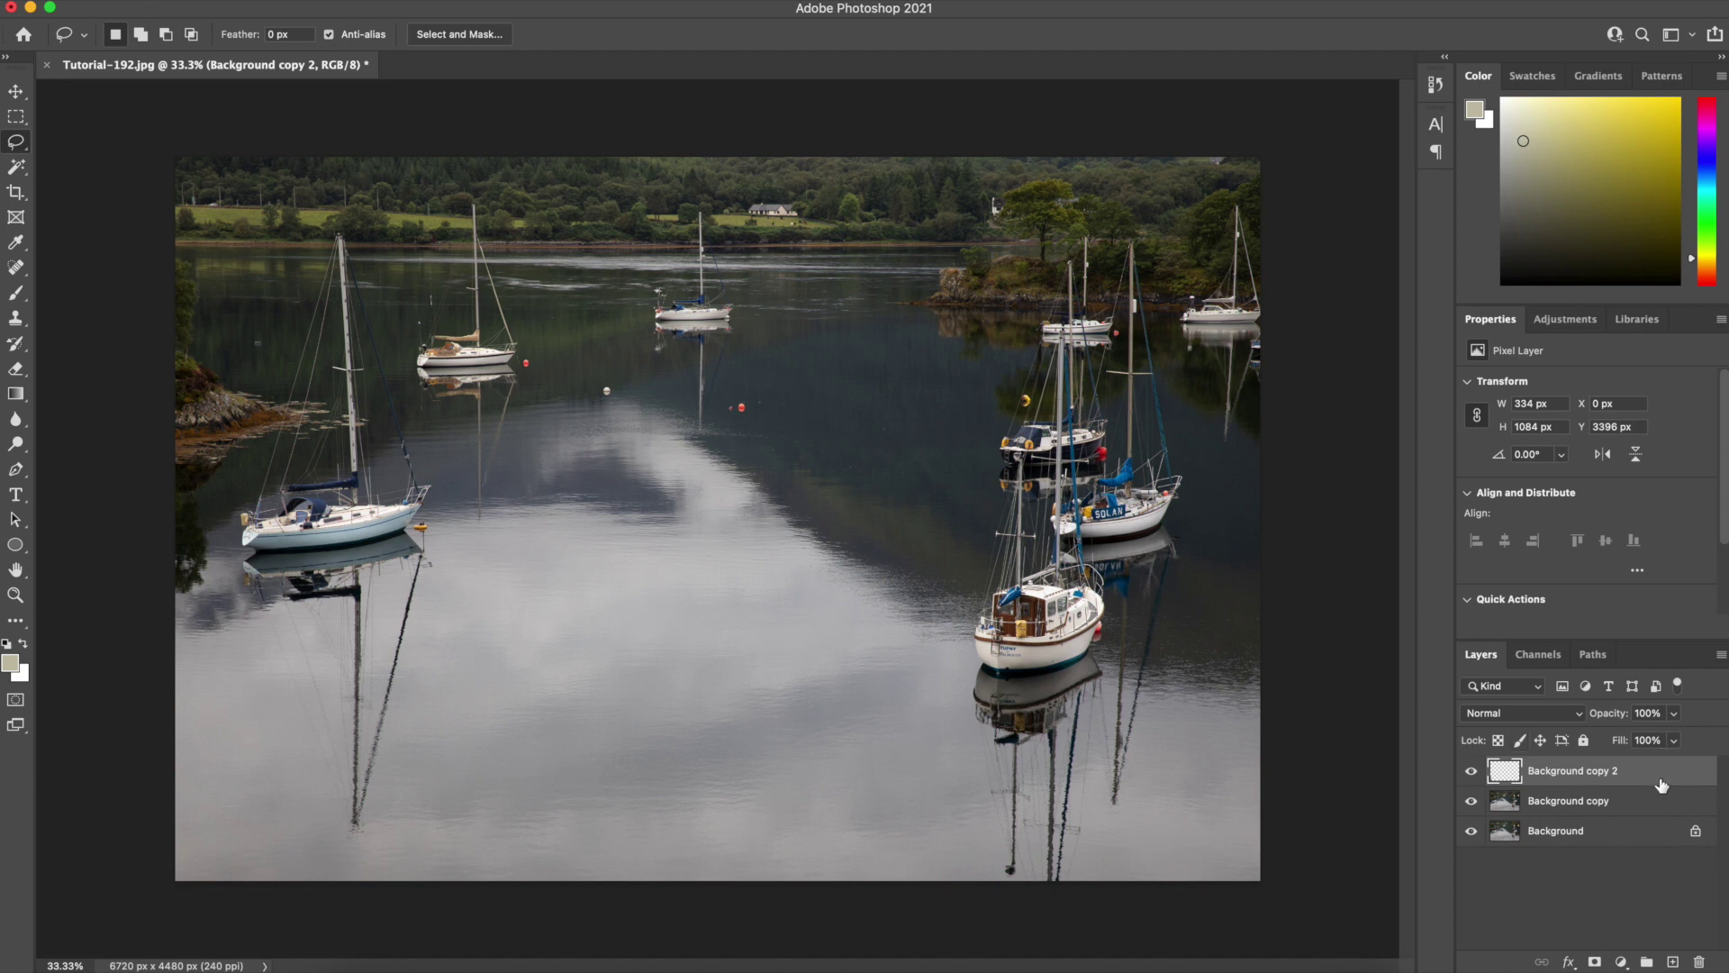
key(Delete)
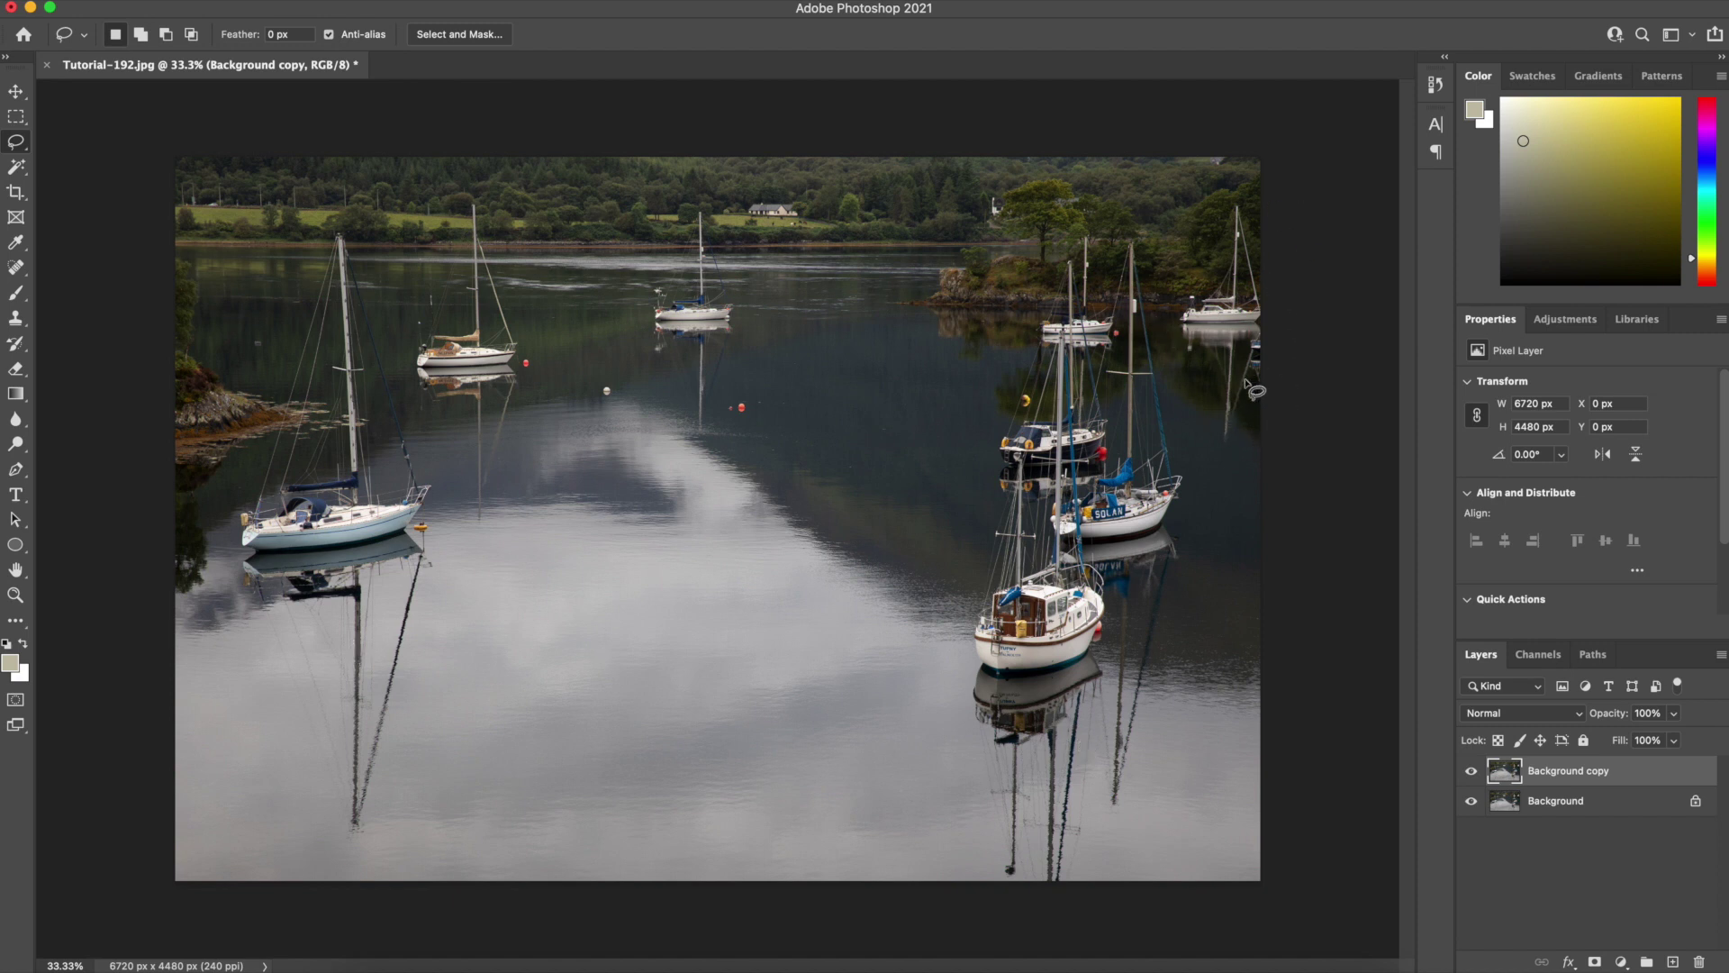
Lasso the boats at the photo's upper-right edge, about 582 by 1705 px, and start Content-Aware Fill for them.
mouse_move(1272, 407)
mouse_down()
mouse_move(1258, 456)
mouse_move(1232, 457)
mouse_move(1170, 341)
mouse_move(1167, 300)
mouse_move(1236, 184)
mouse_move(1274, 234)
mouse_move(1269, 396)
mouse_up()
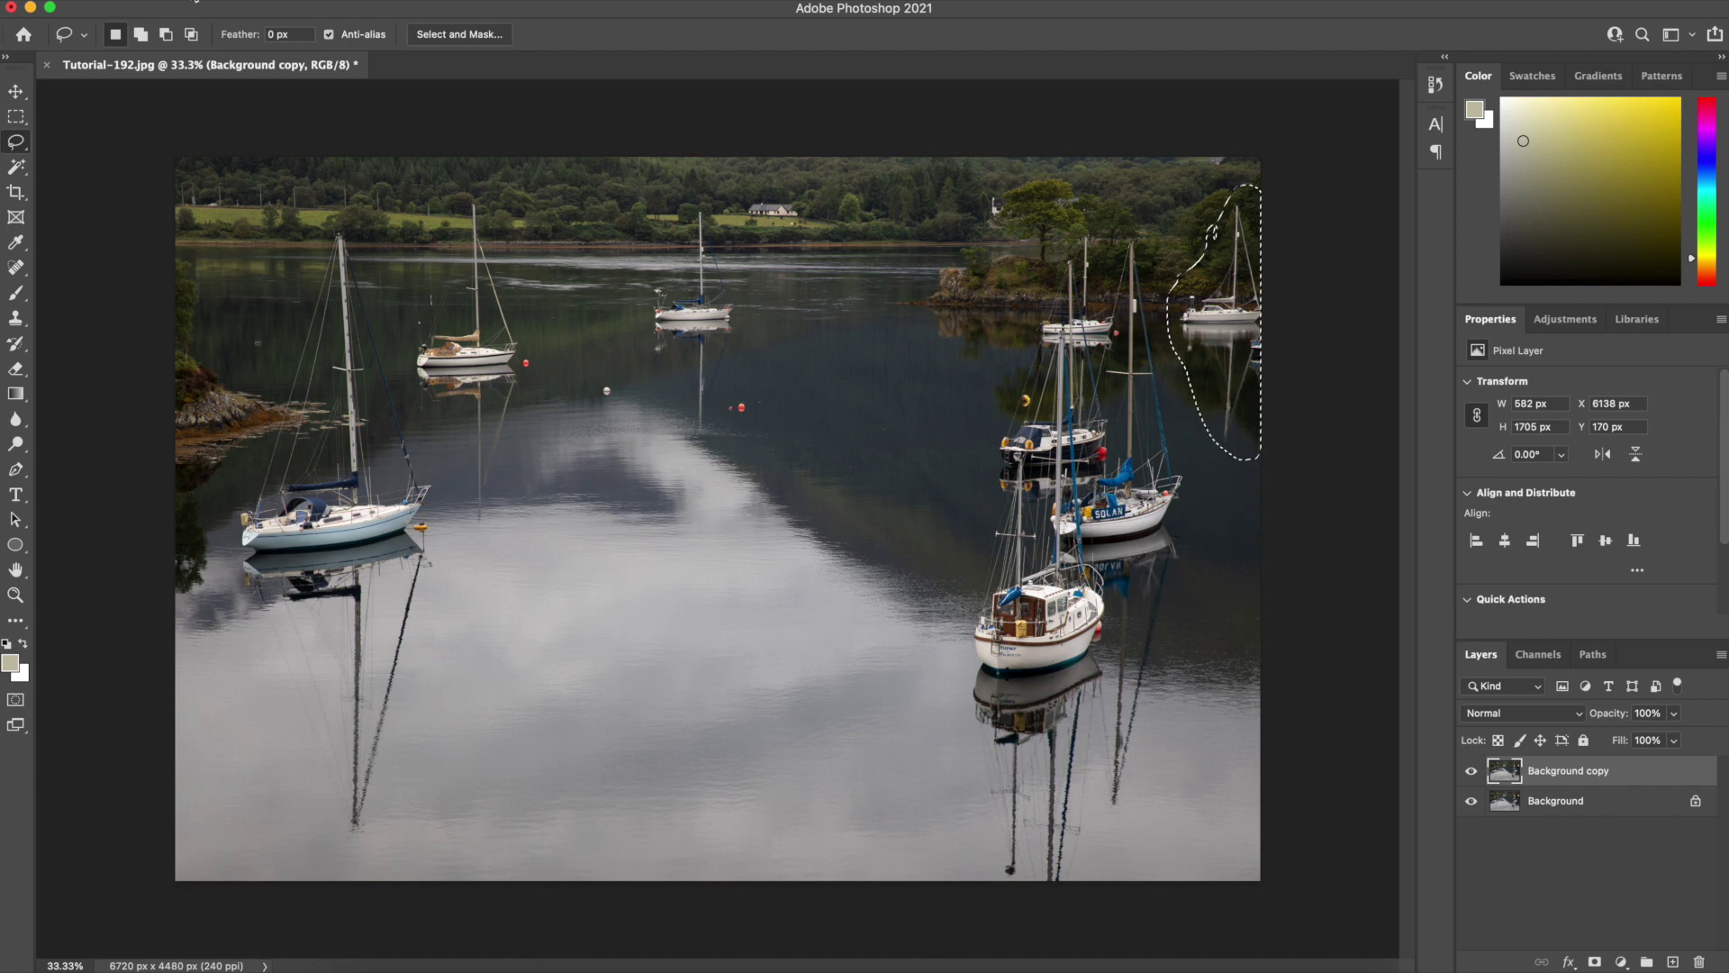
click(193, 10)
click(263, 311)
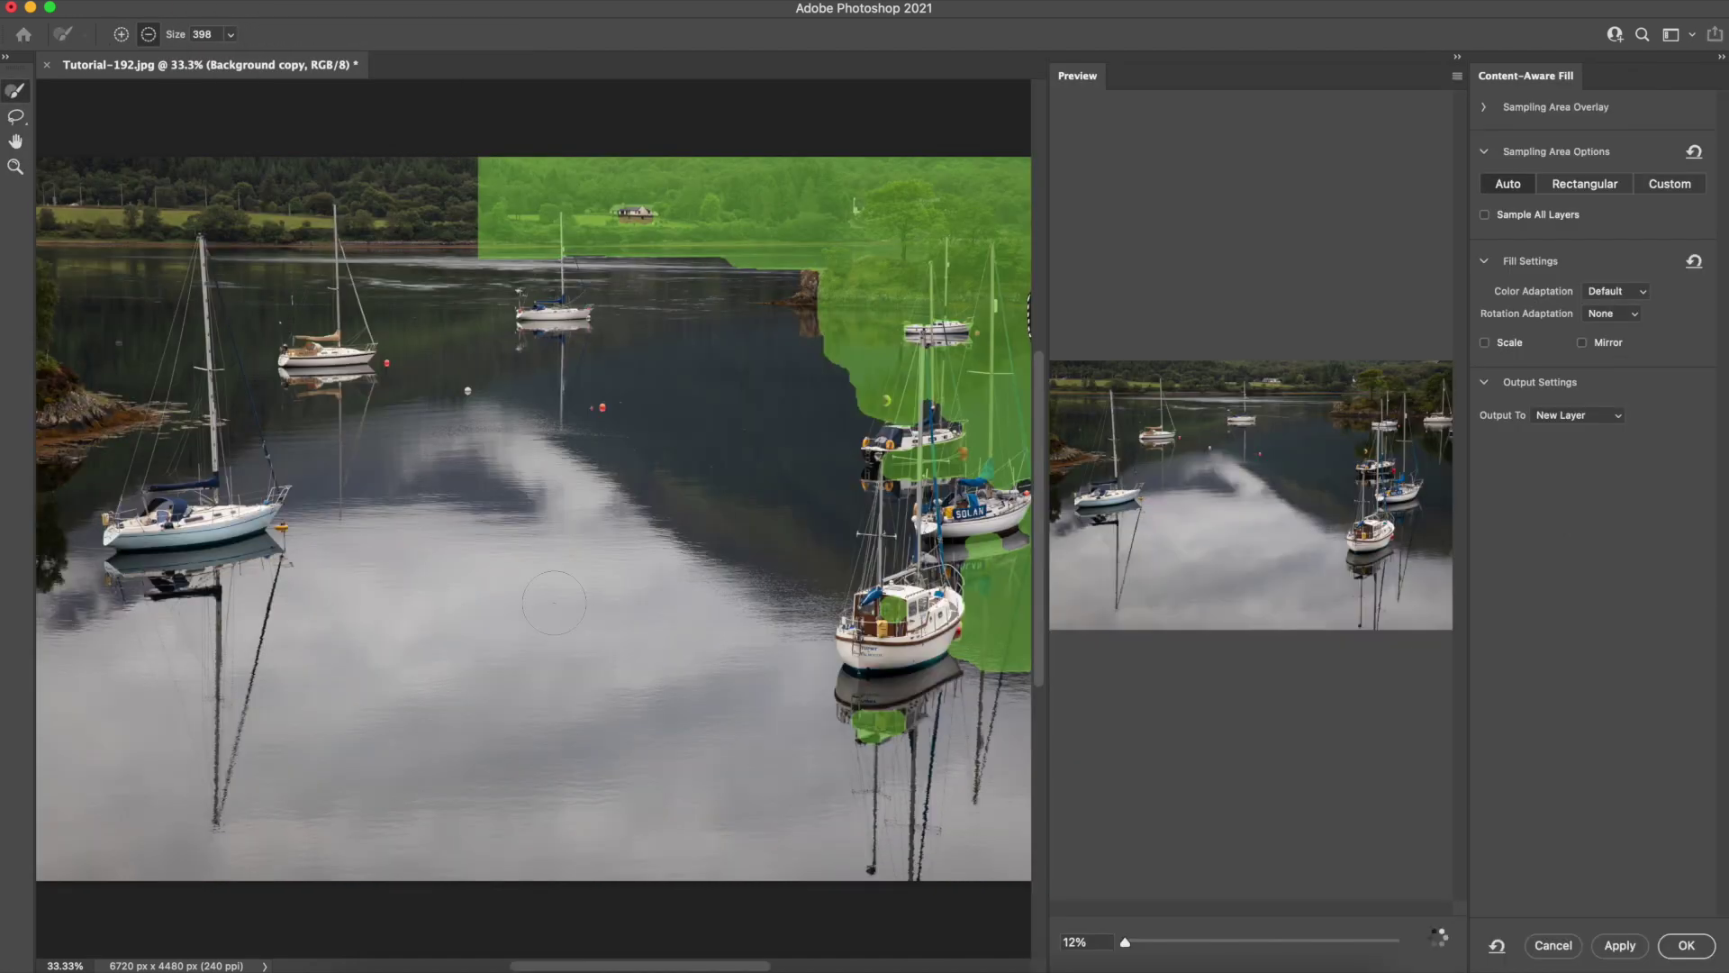
scroll(554, 602, right, 5)
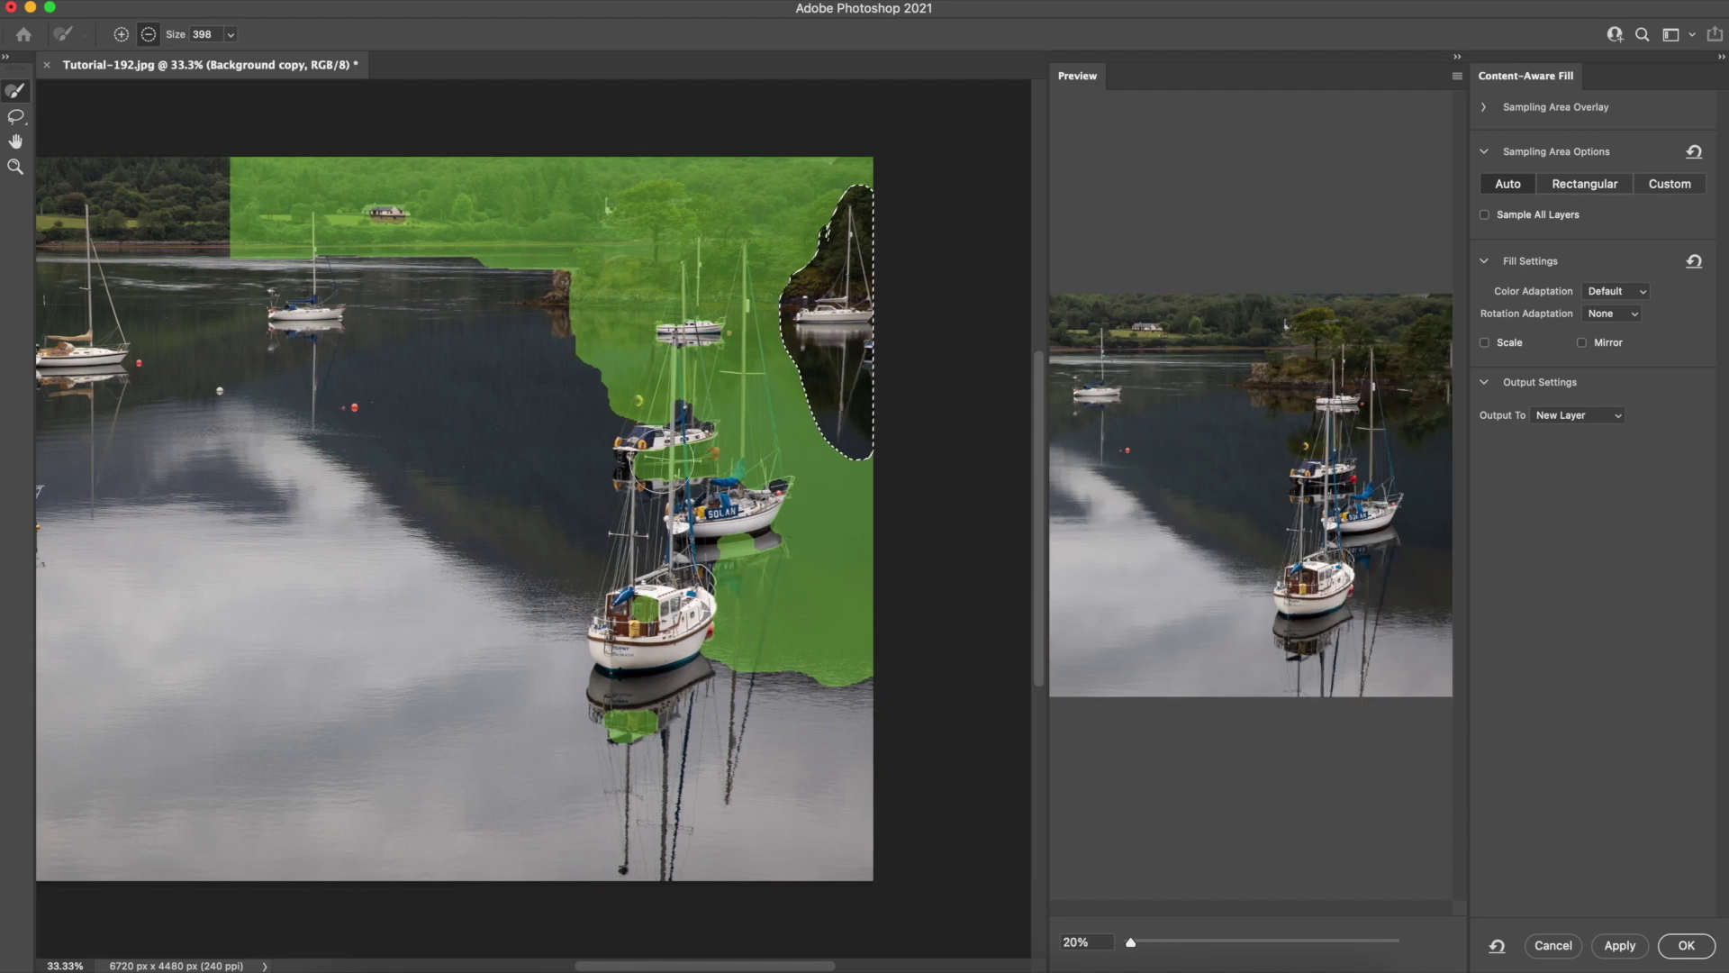
Limit the sampling area to the boat-free strip beside the selection, then apply the fill to a new layer and deselect.
mouse_move(217, 186)
mouse_down()
mouse_move(371, 179)
mouse_move(167, 264)
mouse_move(372, 258)
mouse_move(285, 232)
mouse_move(346, 204)
mouse_move(462, 220)
mouse_move(501, 298)
mouse_move(777, 147)
mouse_move(530, 207)
mouse_move(505, 243)
mouse_move(614, 189)
mouse_move(527, 152)
mouse_move(580, 163)
mouse_move(757, 132)
mouse_move(906, 142)
mouse_move(870, 132)
mouse_move(686, 198)
mouse_move(573, 318)
mouse_move(706, 311)
mouse_move(736, 296)
mouse_move(741, 254)
mouse_move(649, 281)
mouse_move(720, 293)
mouse_move(756, 384)
mouse_move(770, 541)
mouse_move(711, 548)
mouse_move(721, 435)
mouse_move(687, 325)
mouse_move(579, 359)
mouse_move(698, 492)
mouse_move(633, 456)
mouse_move(623, 468)
mouse_move(689, 362)
mouse_move(630, 354)
mouse_move(661, 391)
mouse_move(712, 563)
mouse_move(766, 610)
mouse_move(766, 638)
mouse_move(707, 661)
mouse_move(747, 622)
mouse_move(598, 598)
mouse_move(629, 719)
mouse_move(676, 730)
mouse_move(772, 648)
mouse_move(764, 464)
mouse_up()
key(bracketleft)
key(bracketleft)
key(bracketleft)
key(bracketleft)
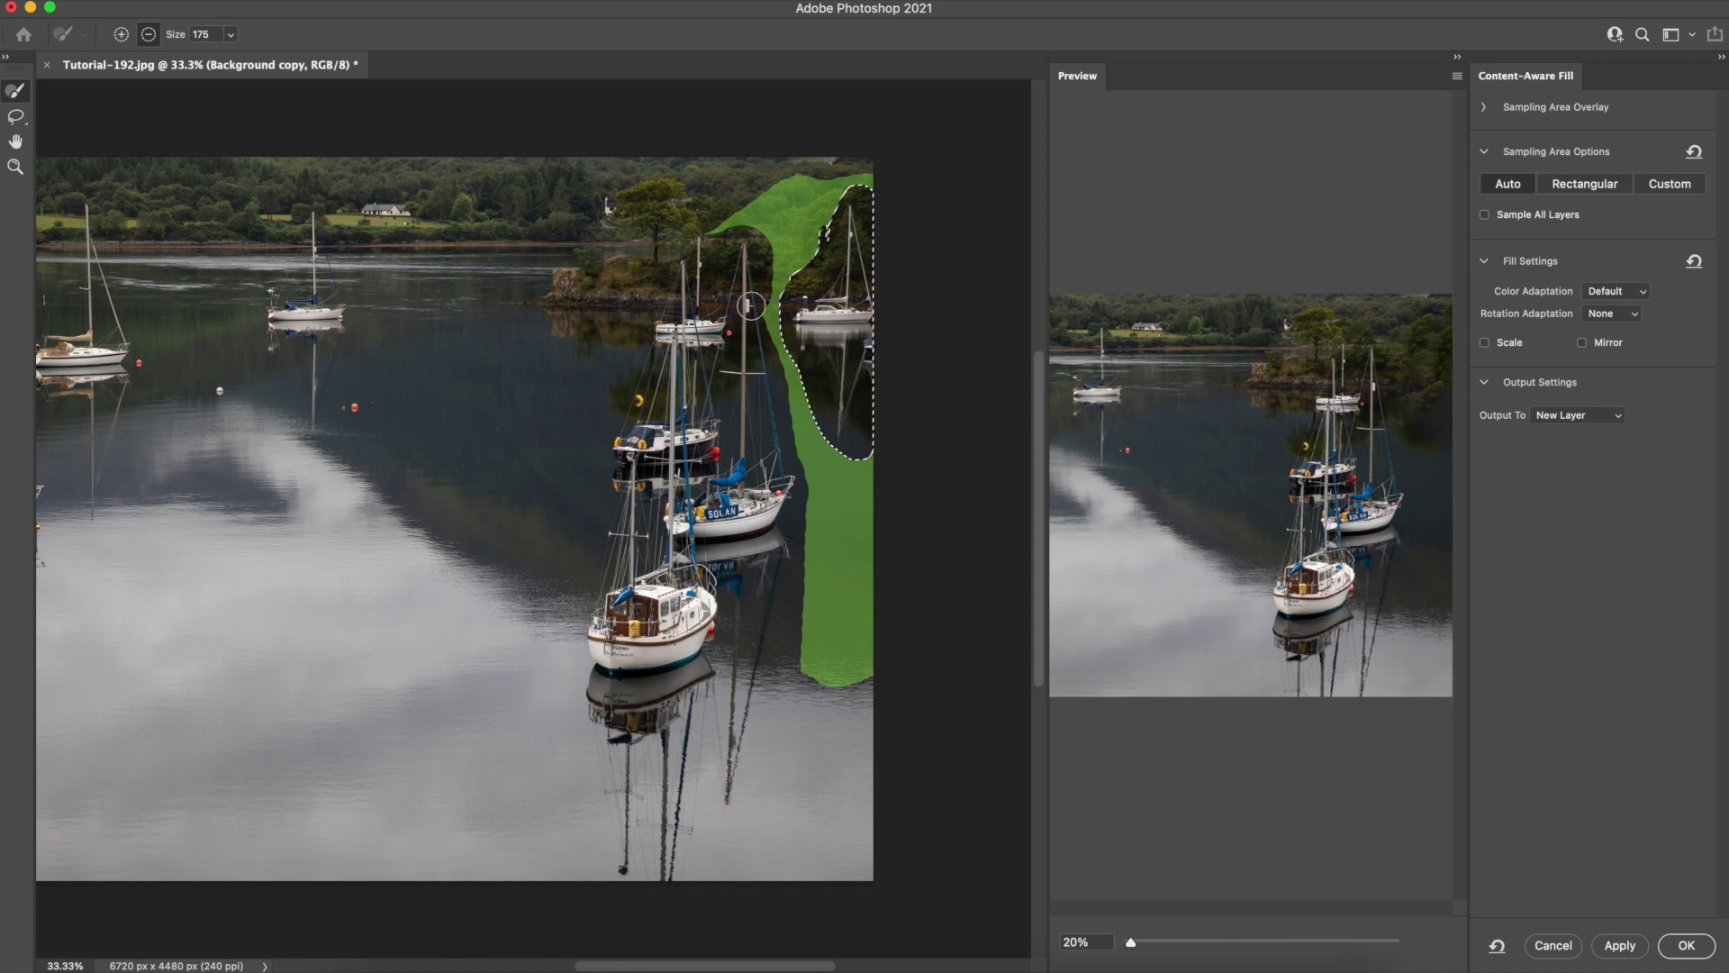
mouse_move(709, 232)
mouse_down()
mouse_move(757, 229)
mouse_move(755, 181)
mouse_up()
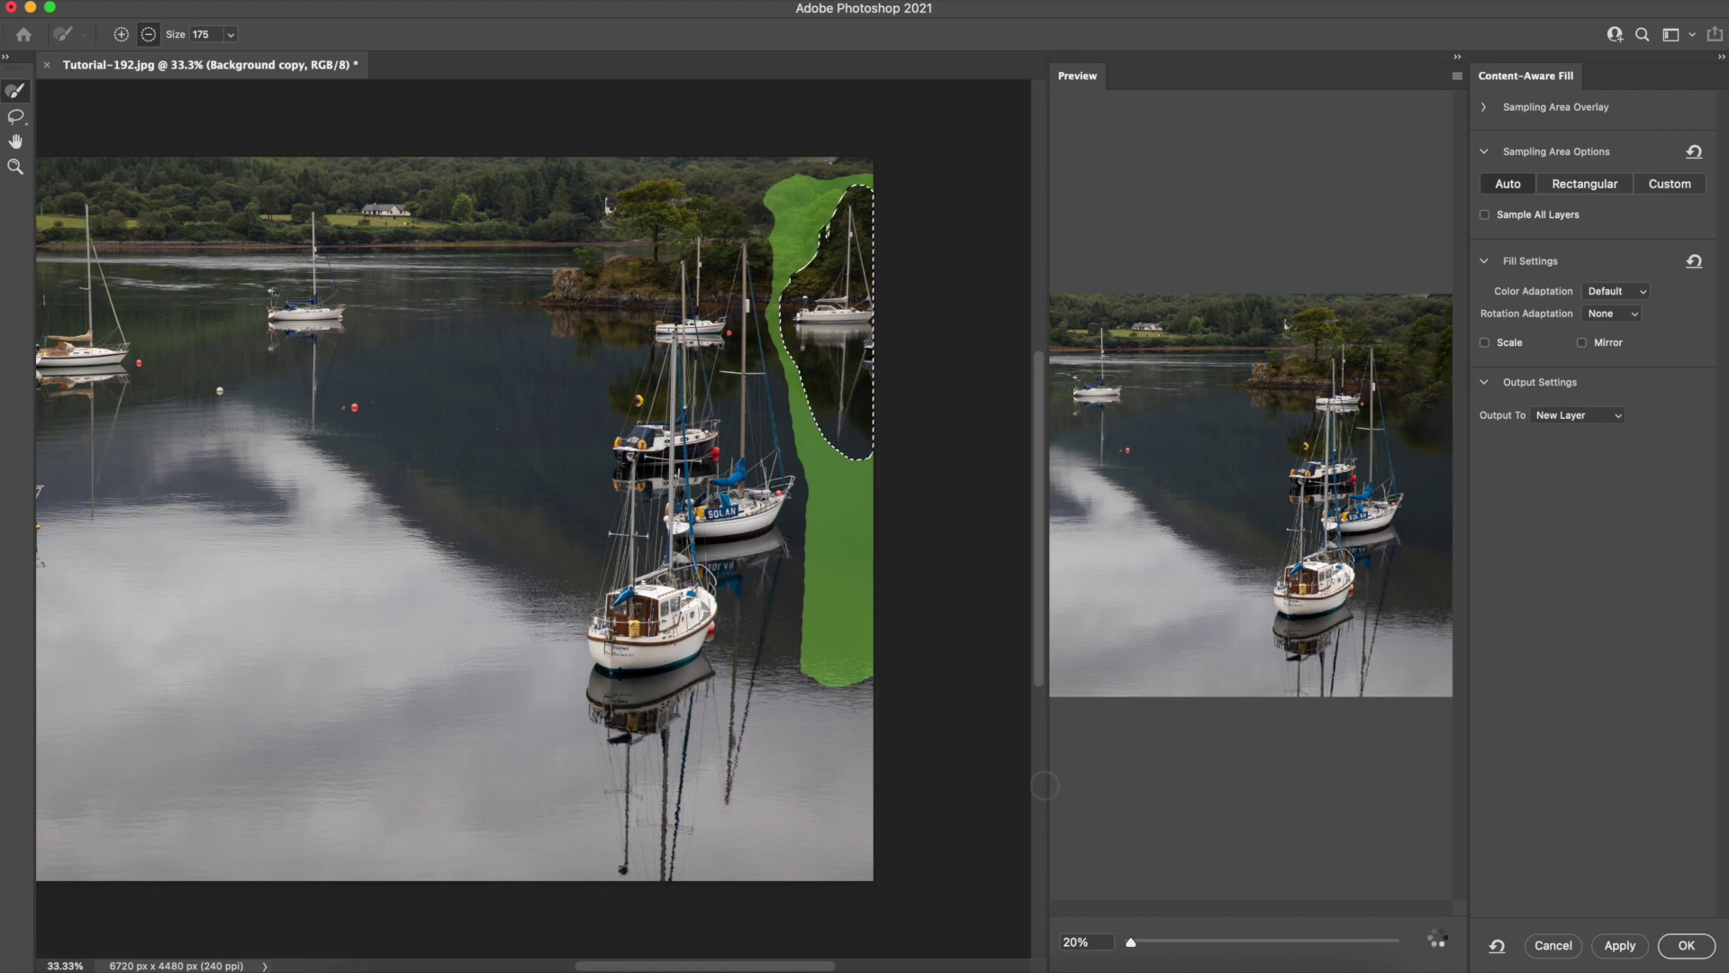
click(1691, 955)
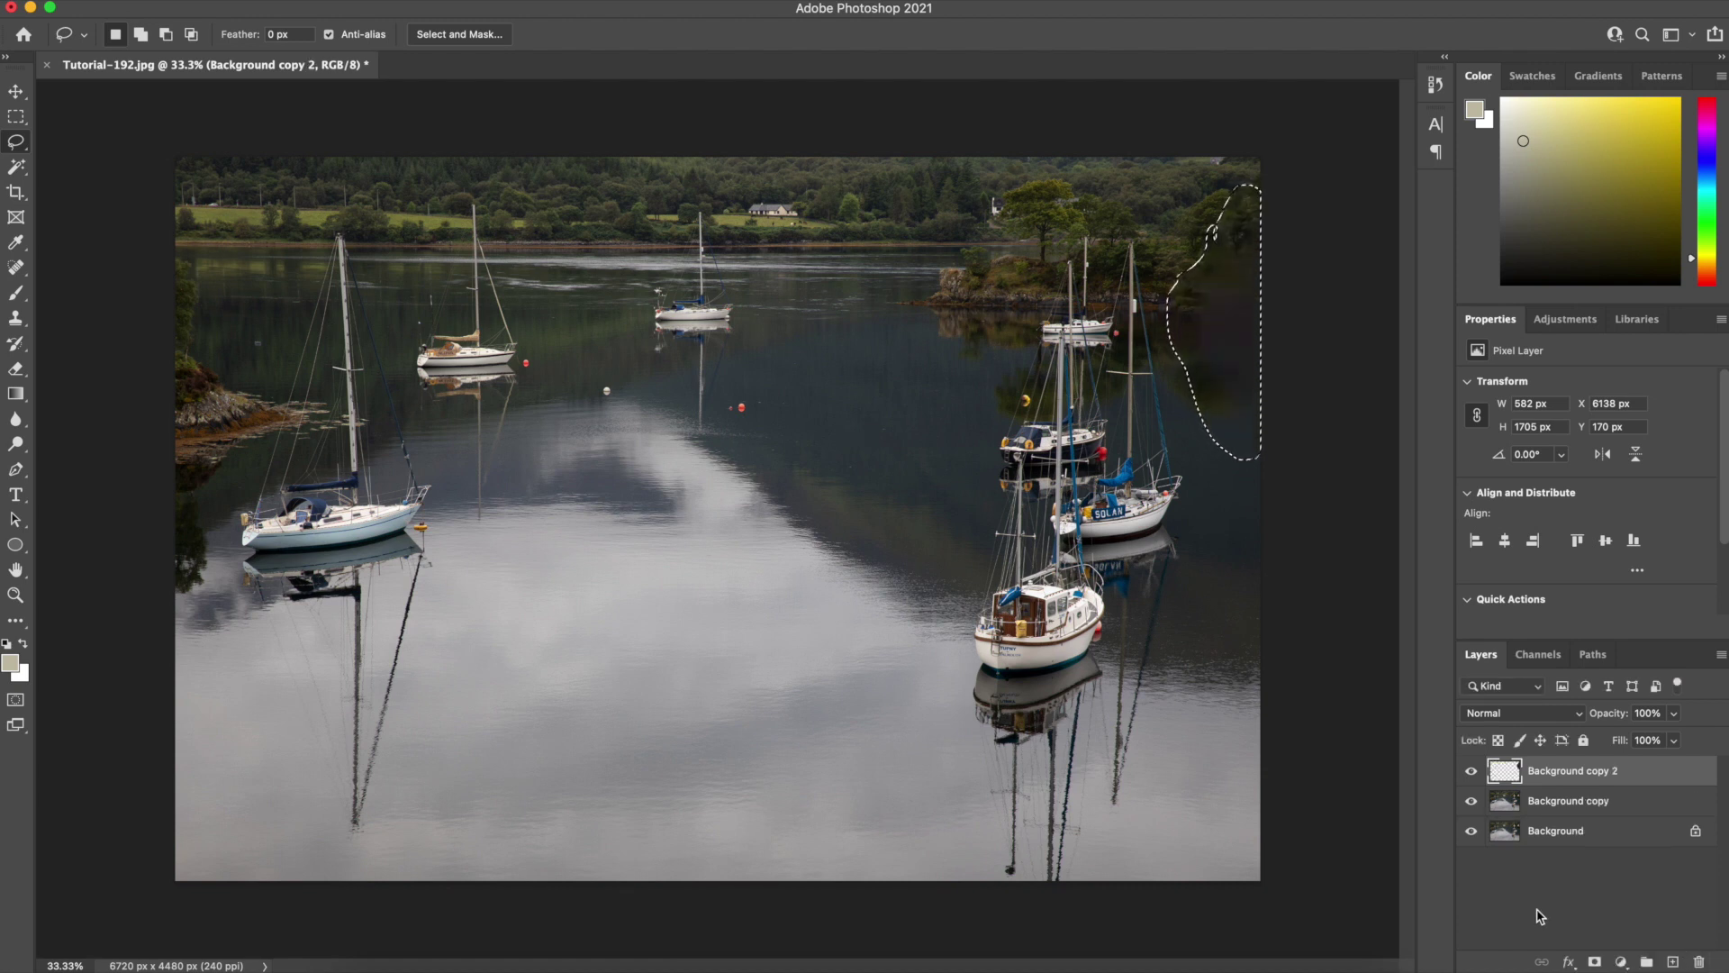
key(super+d)
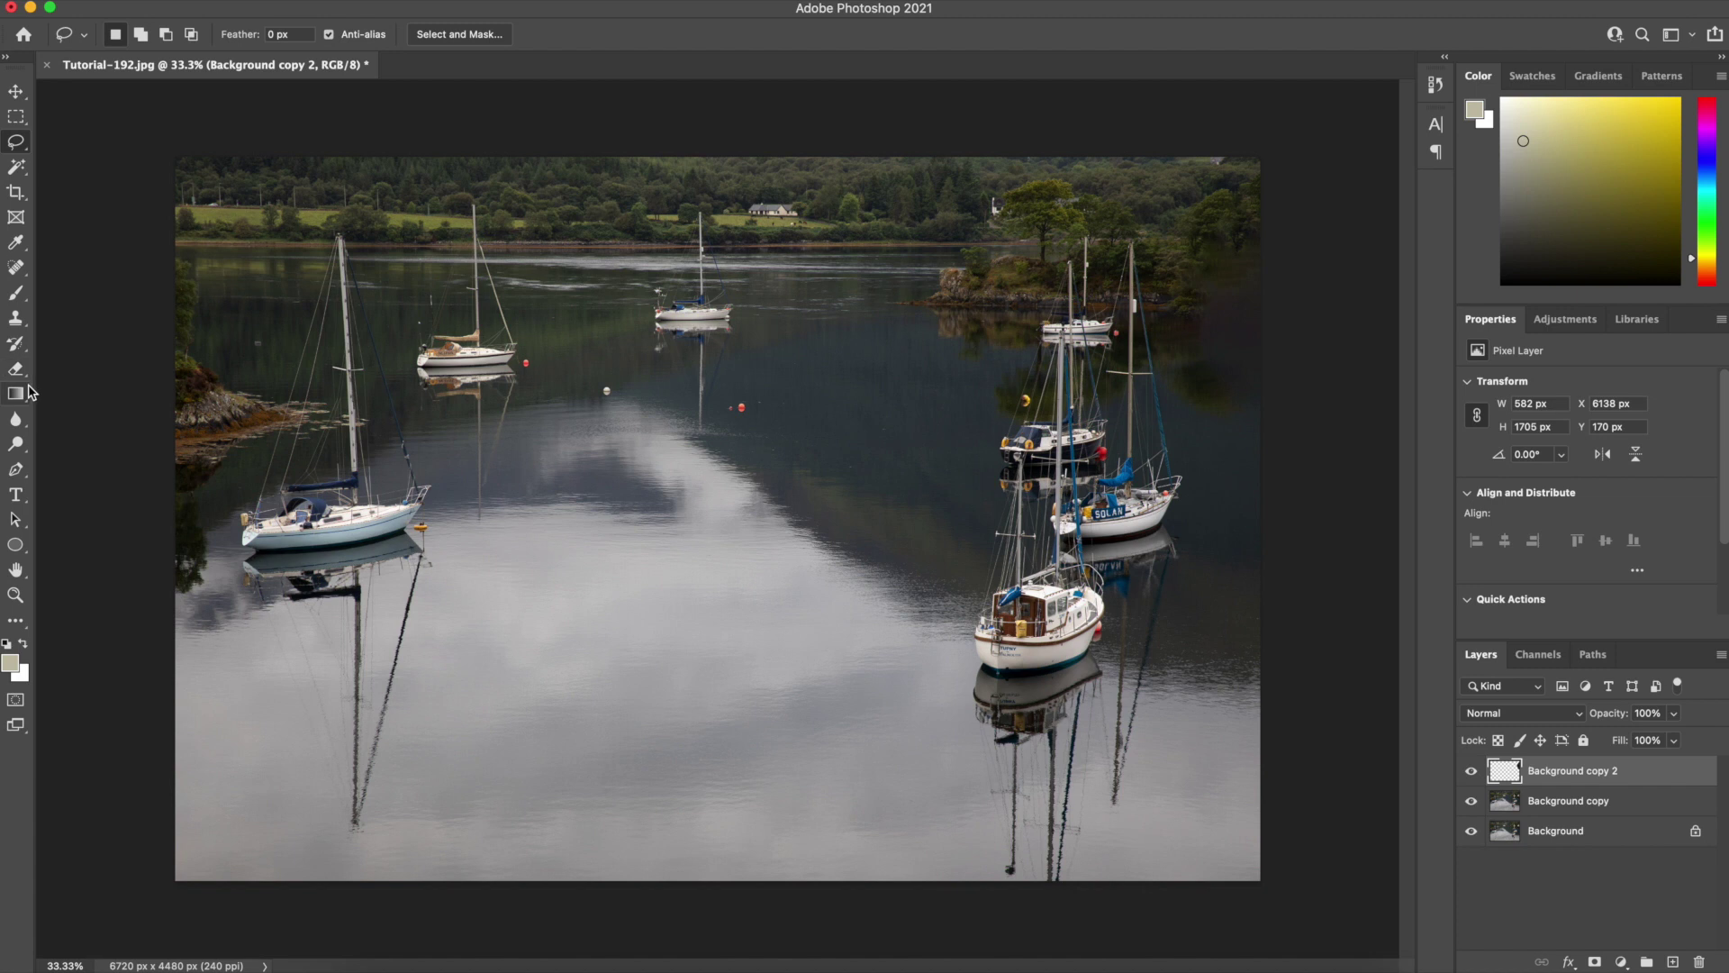
Activate the Clone Stamp tool and merge the new fill layer into Background copy.
click(14, 322)
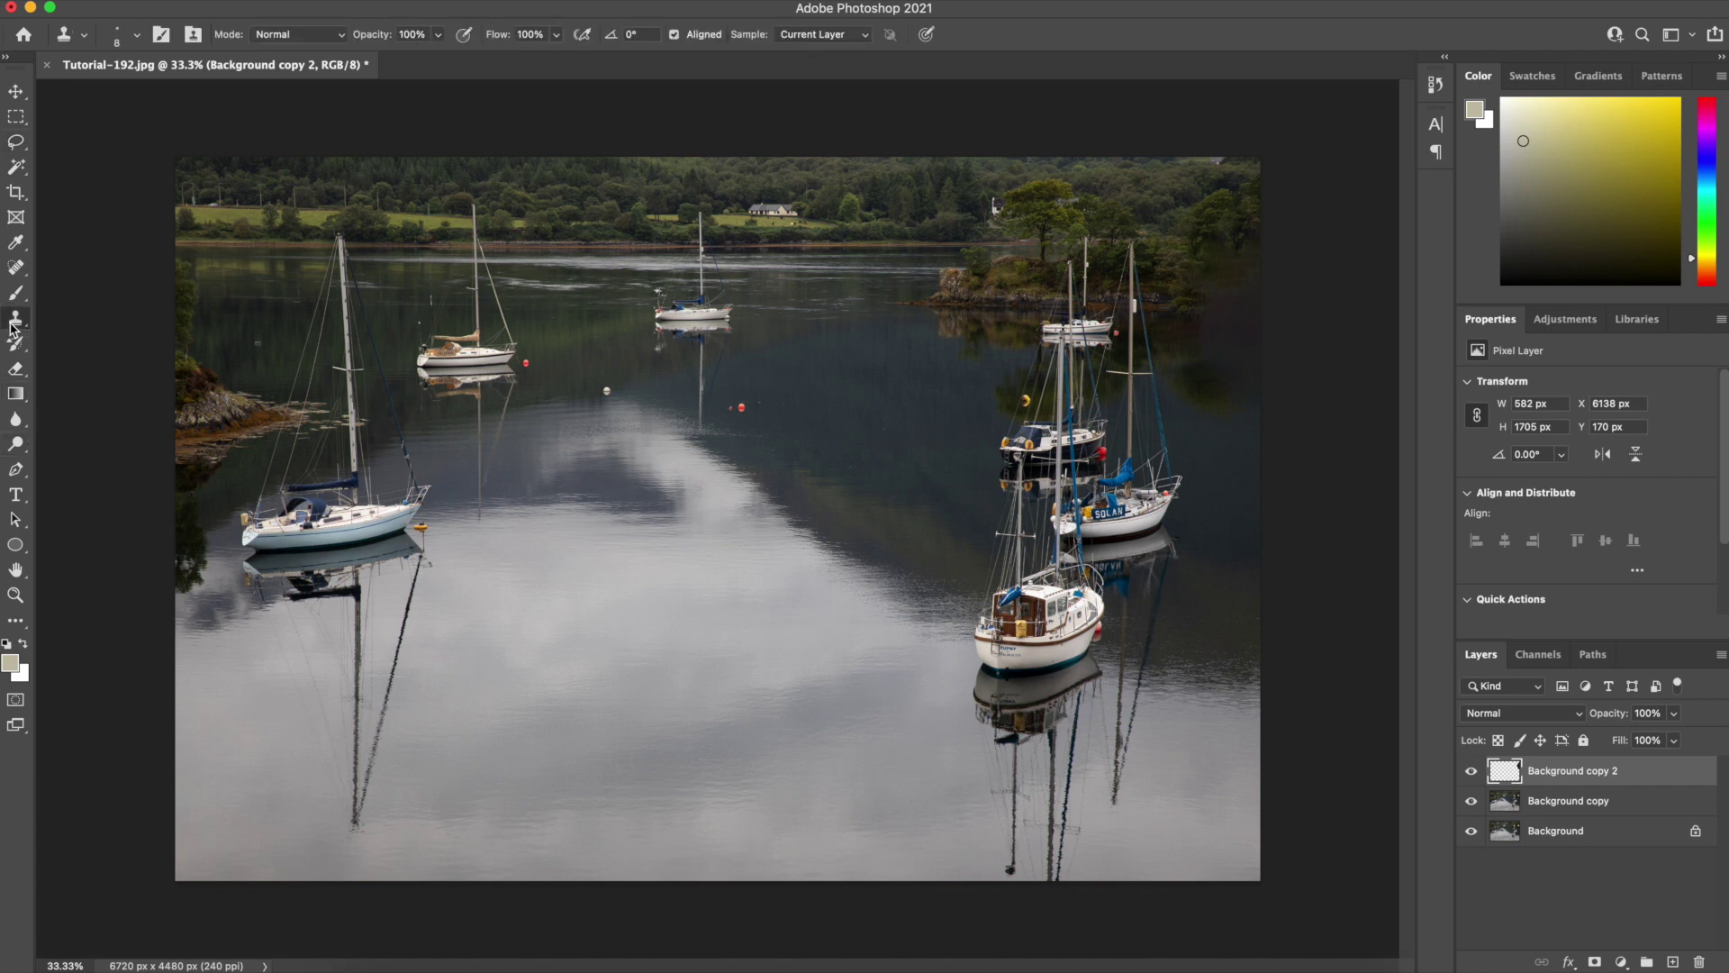
click(20, 323)
click(85, 317)
key(BackSpace)
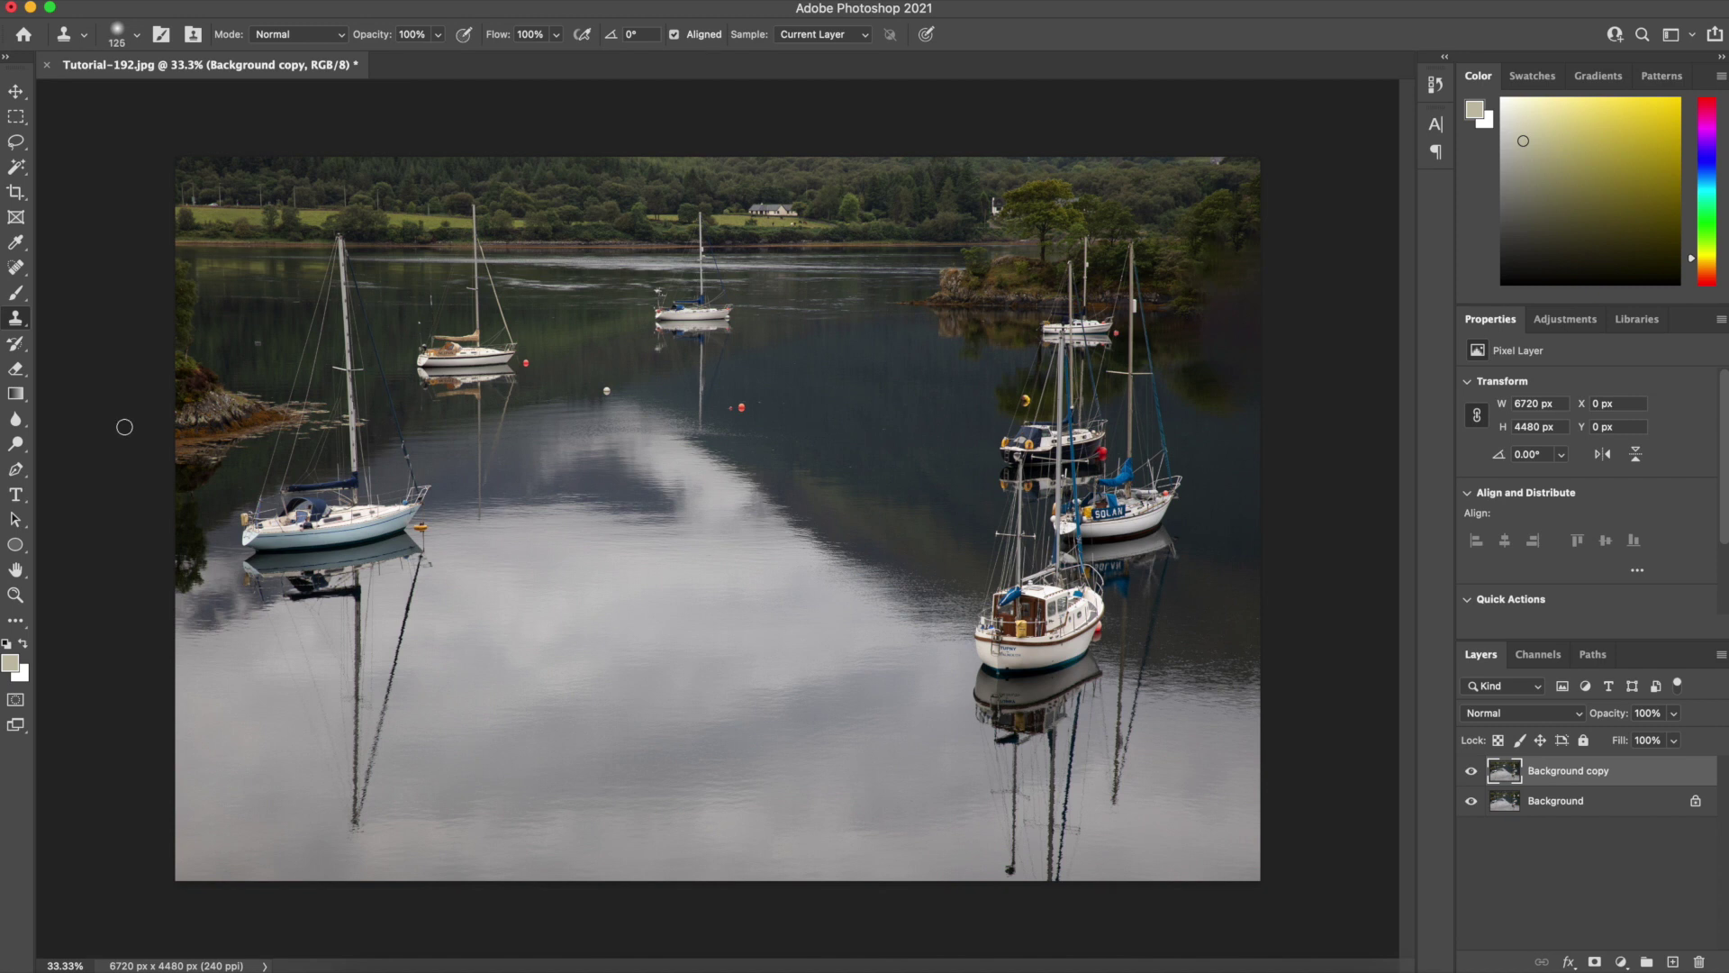
Clone trees, shoreline and water over the blurry patch at the photo's upper-right edge with a brush of size 250.
key(bracketright)
key(bracketright)
key(bracketleft)
key(bracketleft)
click(1212, 281)
mouse_move(1242, 296)
mouse_down()
mouse_move(1227, 282)
mouse_move(1242, 255)
mouse_move(1243, 309)
mouse_up()
click(1213, 313)
click(1242, 384)
click(1252, 352)
click(1236, 350)
click(1211, 346)
click(1183, 314)
click(1214, 312)
click(1240, 313)
click(1260, 313)
Sample the dark water near the right edge and clone it over the remaining fill marks there.
alt+click(1221, 443)
mouse_move(1211, 394)
mouse_down()
mouse_move(1191, 383)
mouse_move(1239, 374)
mouse_move(1219, 403)
mouse_move(1235, 408)
mouse_up()
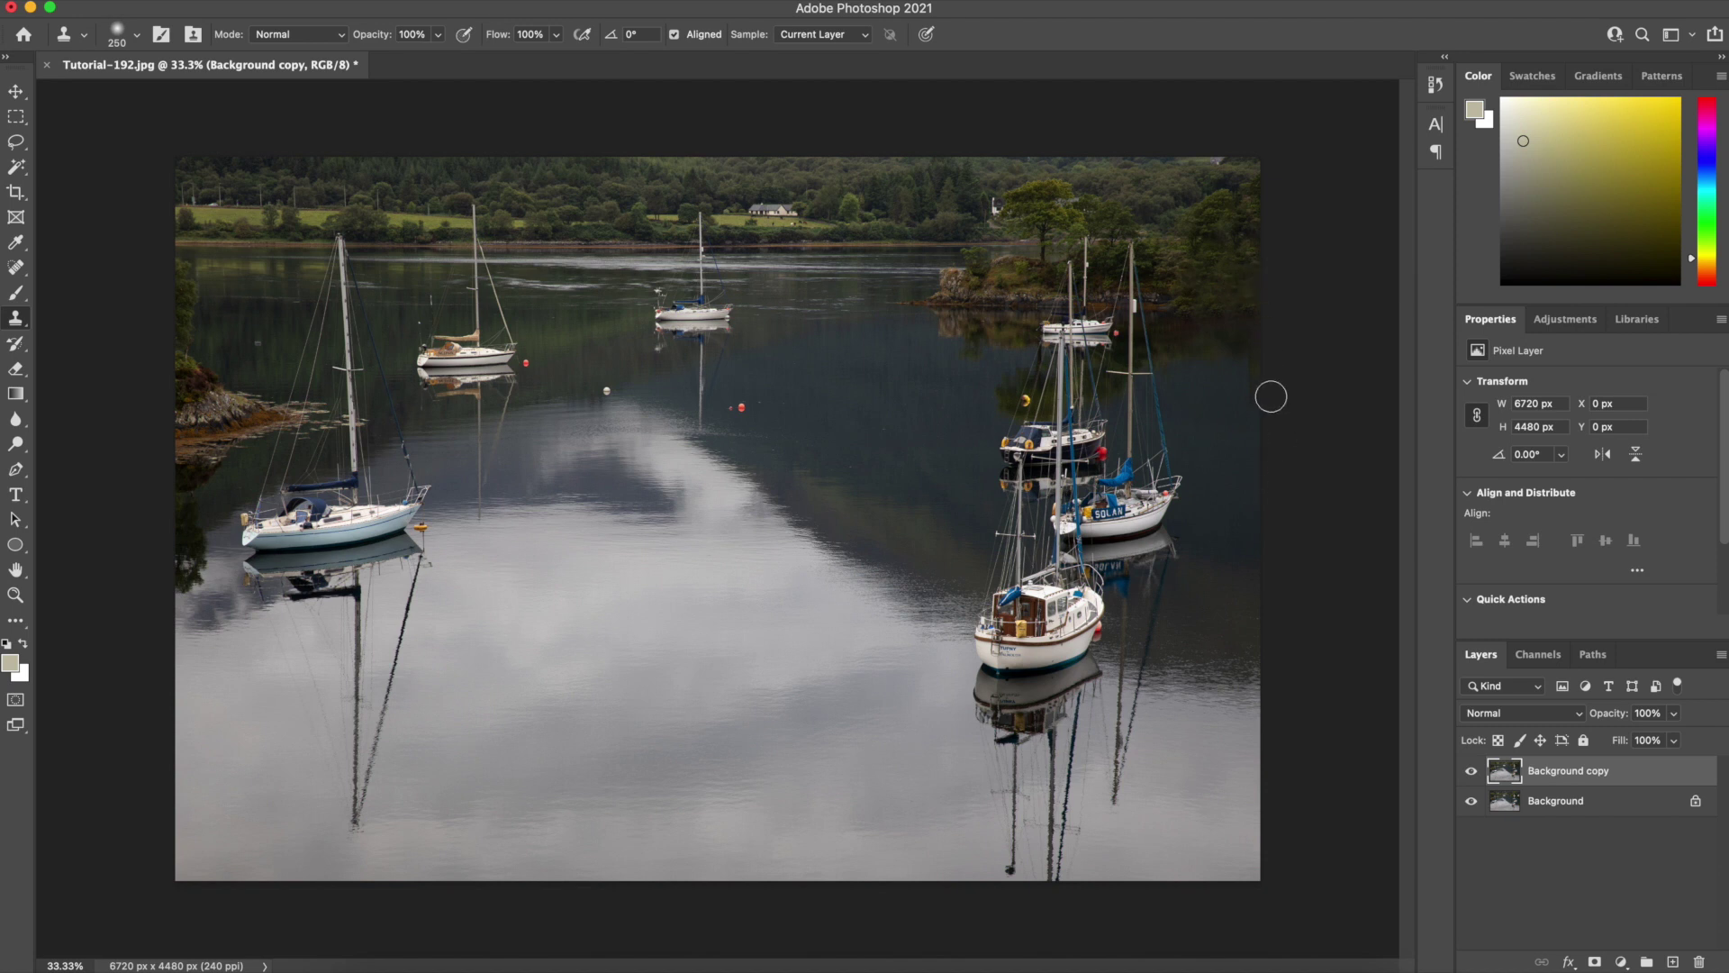
alt+click(1221, 385)
drag(1256, 367, 1259, 403)
Crop the photo slightly inward at its original ratio to about 6434 by 4289 px.
click(14, 93)
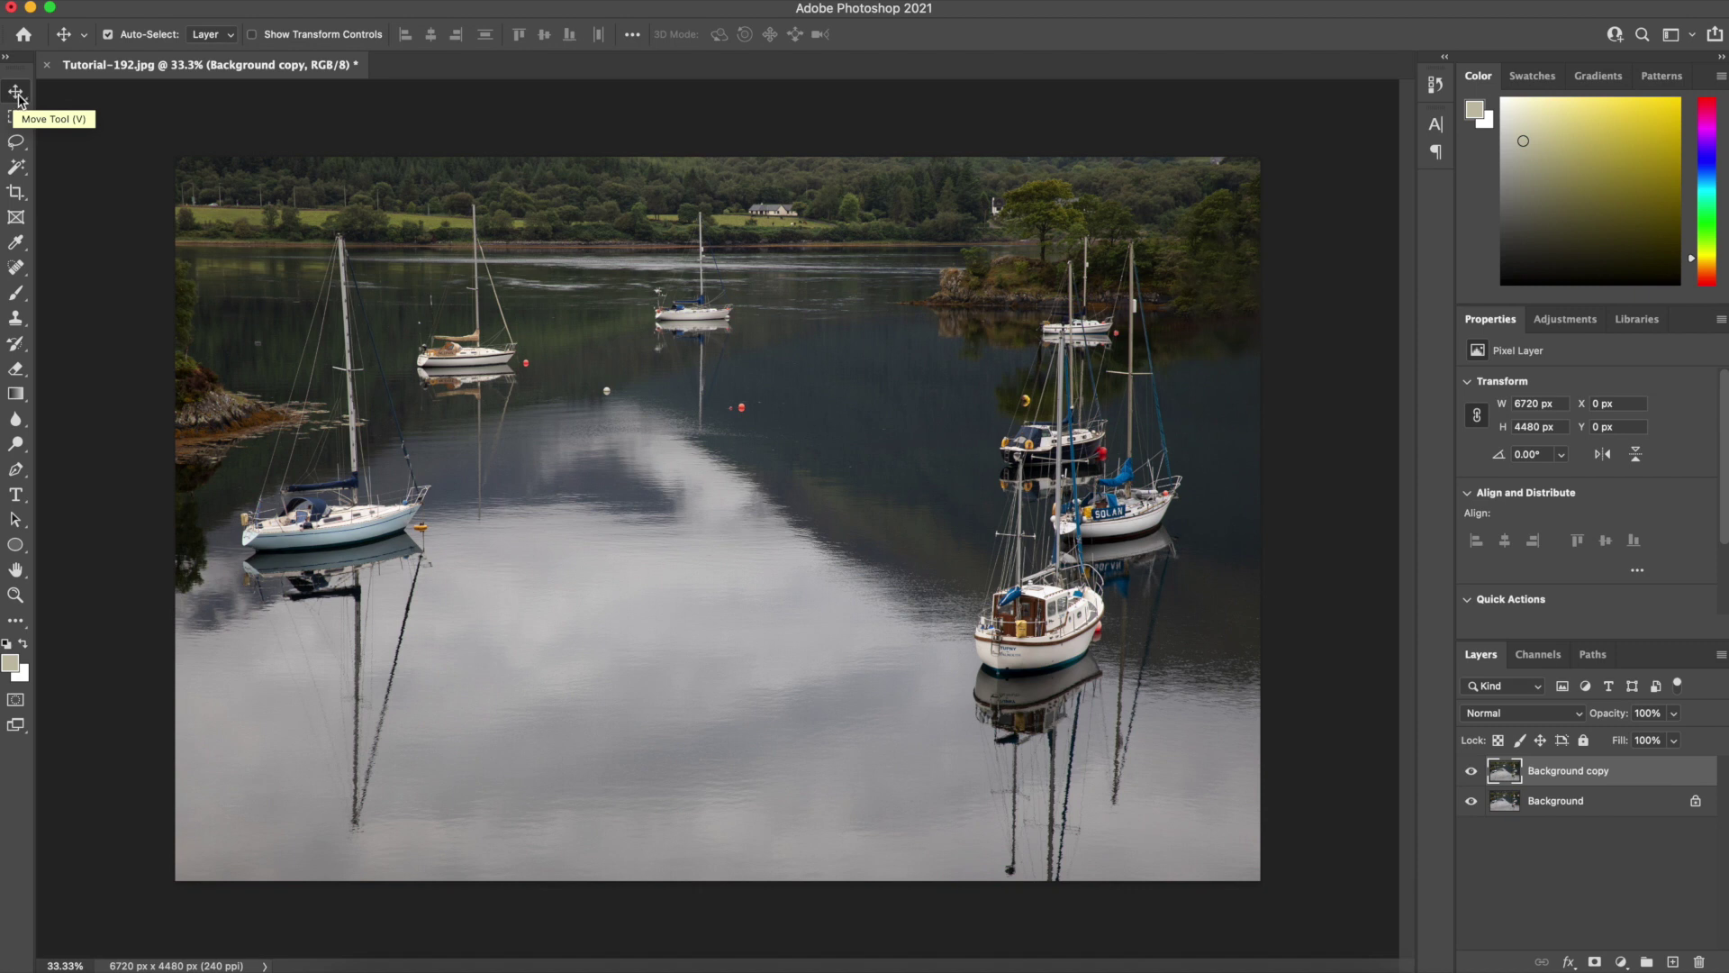
click(17, 192)
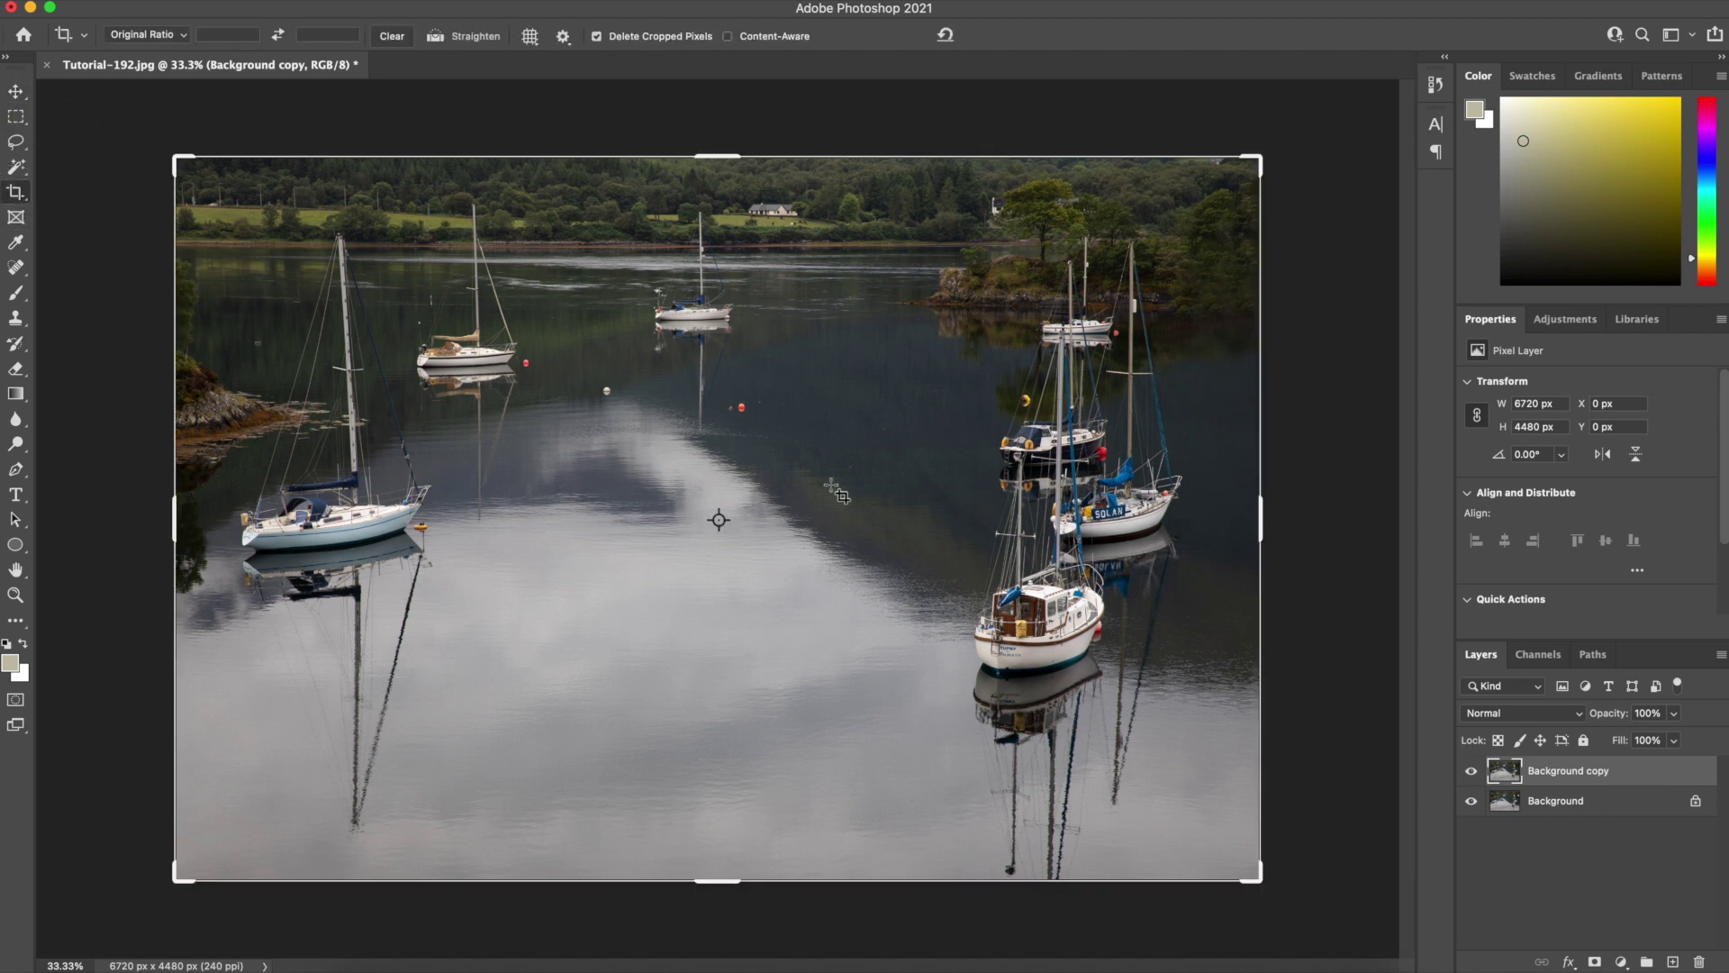
click(1259, 163)
drag(1259, 161, 1248, 170)
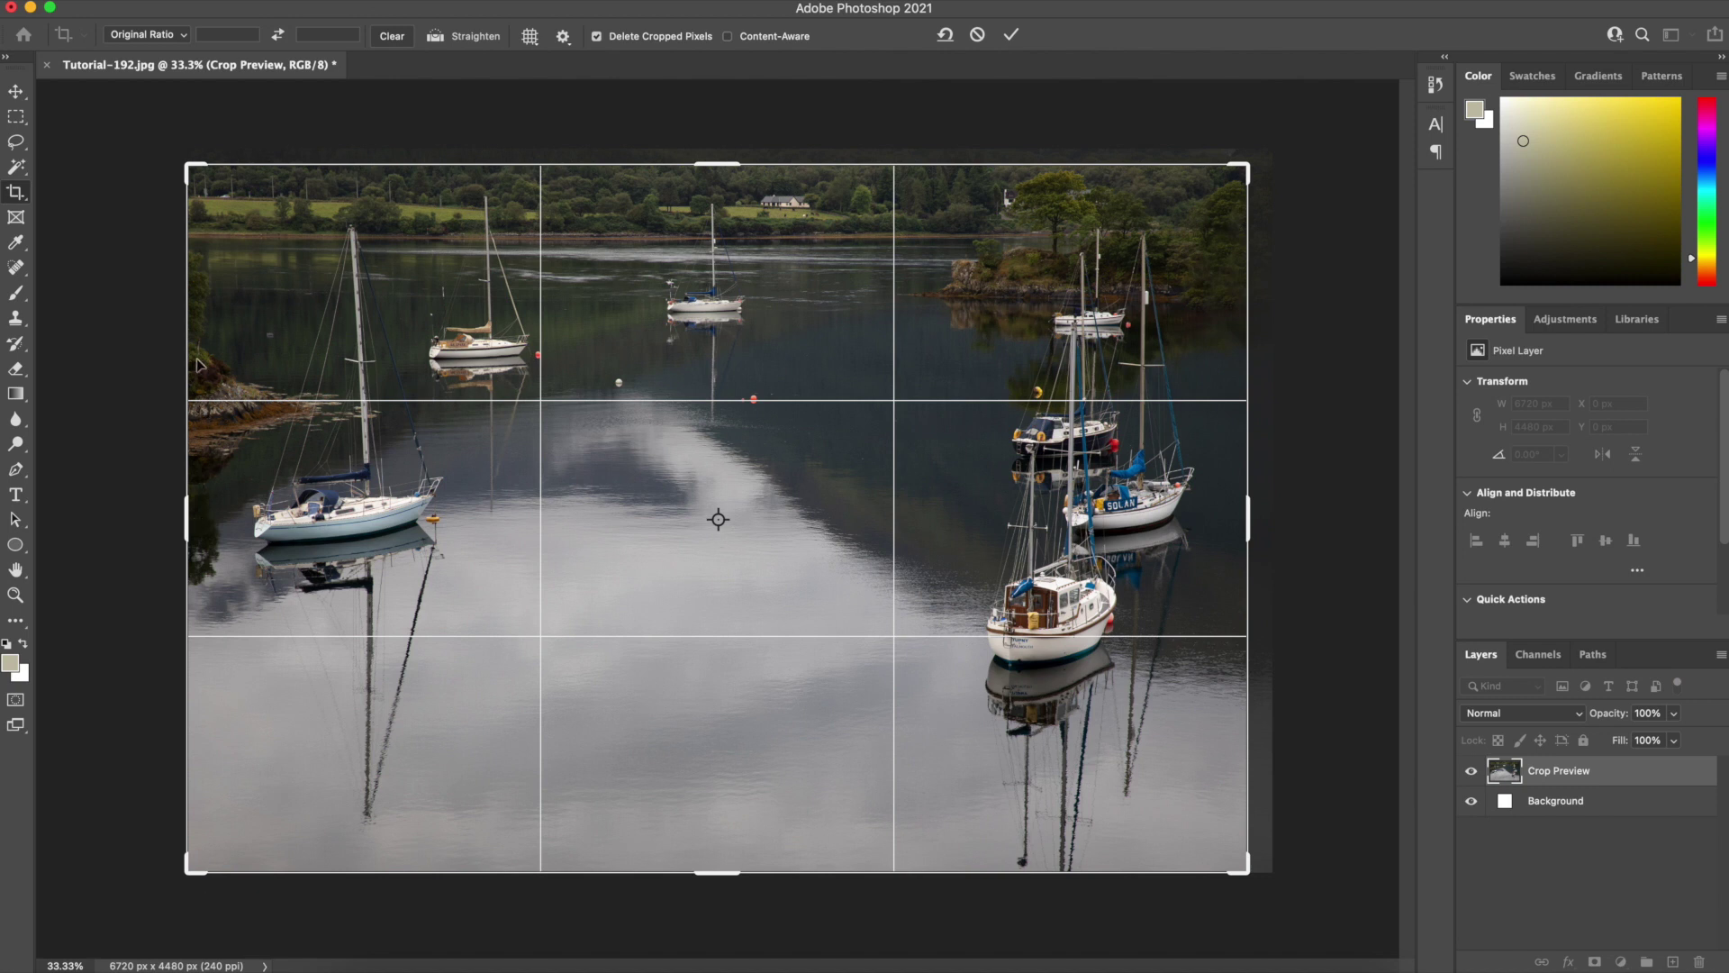
drag(193, 170, 204, 173)
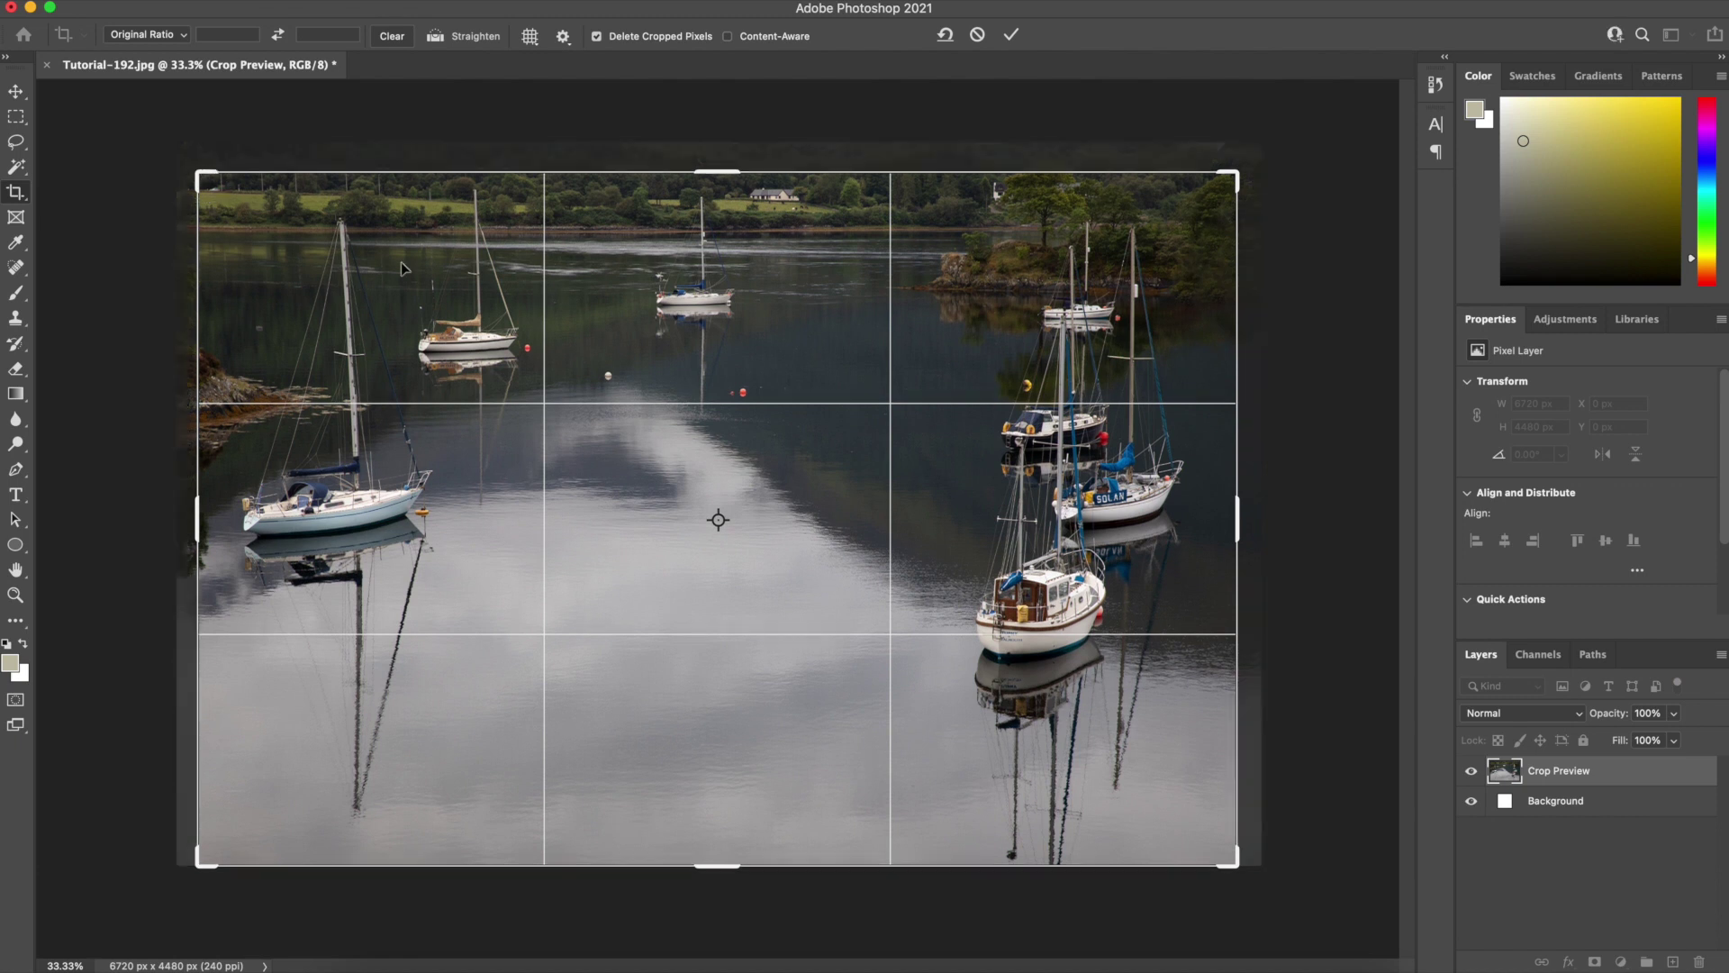
key(Return)
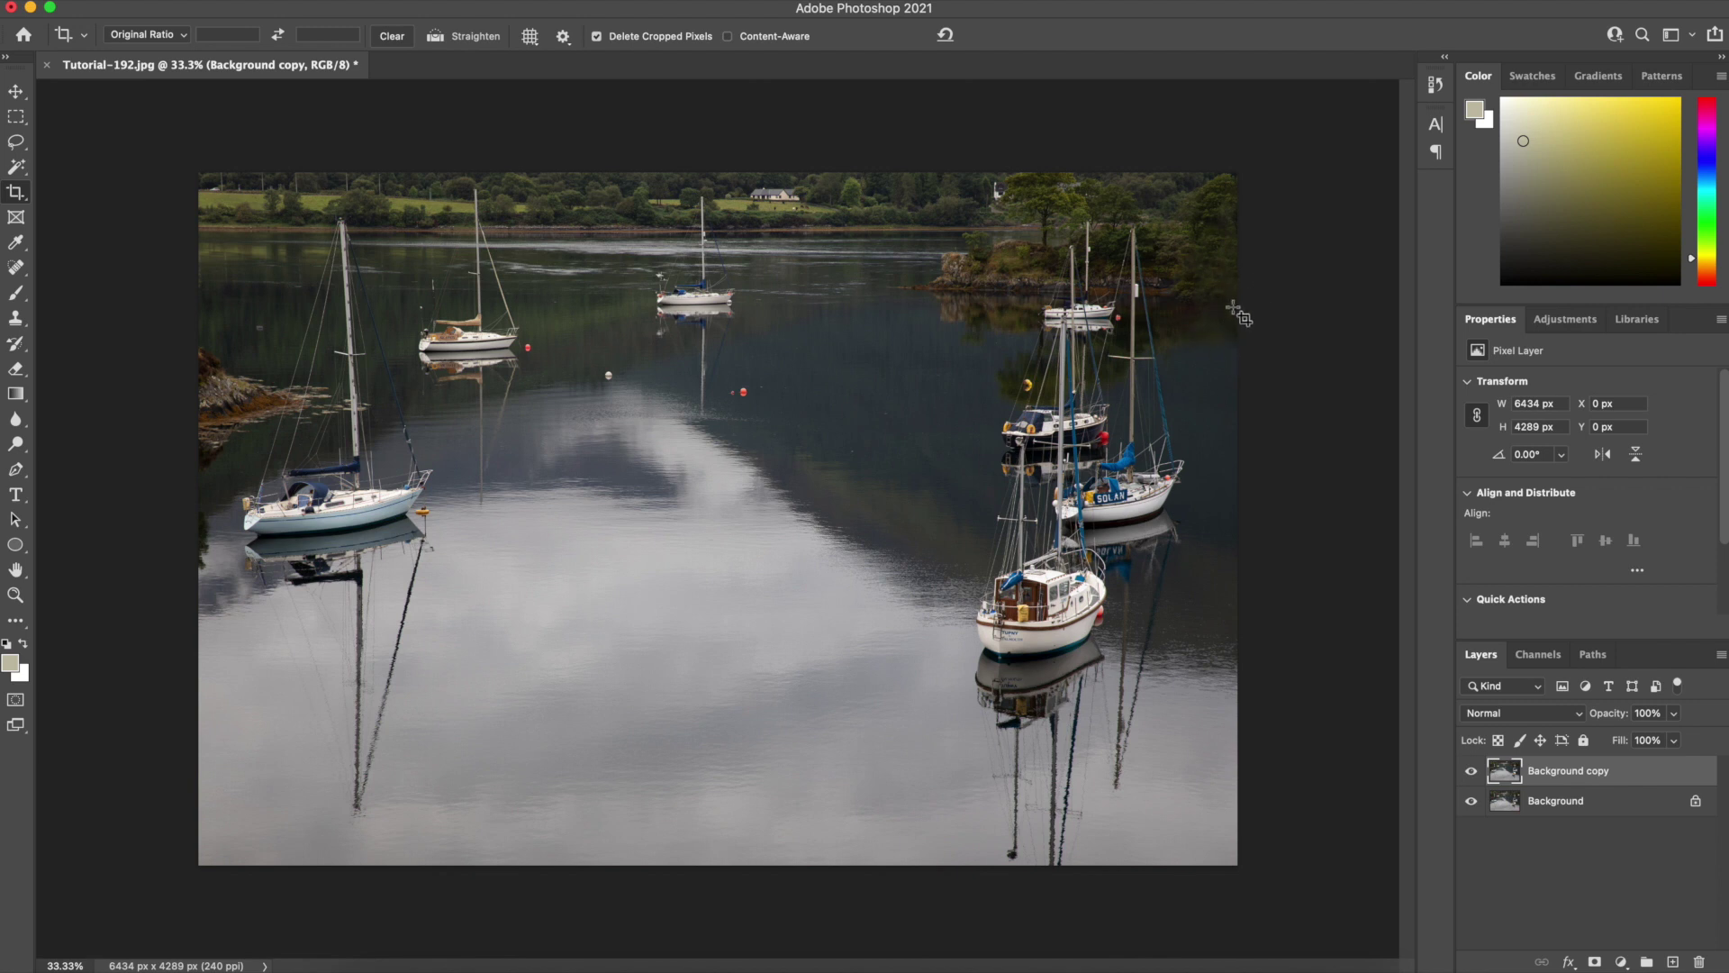
click(15, 93)
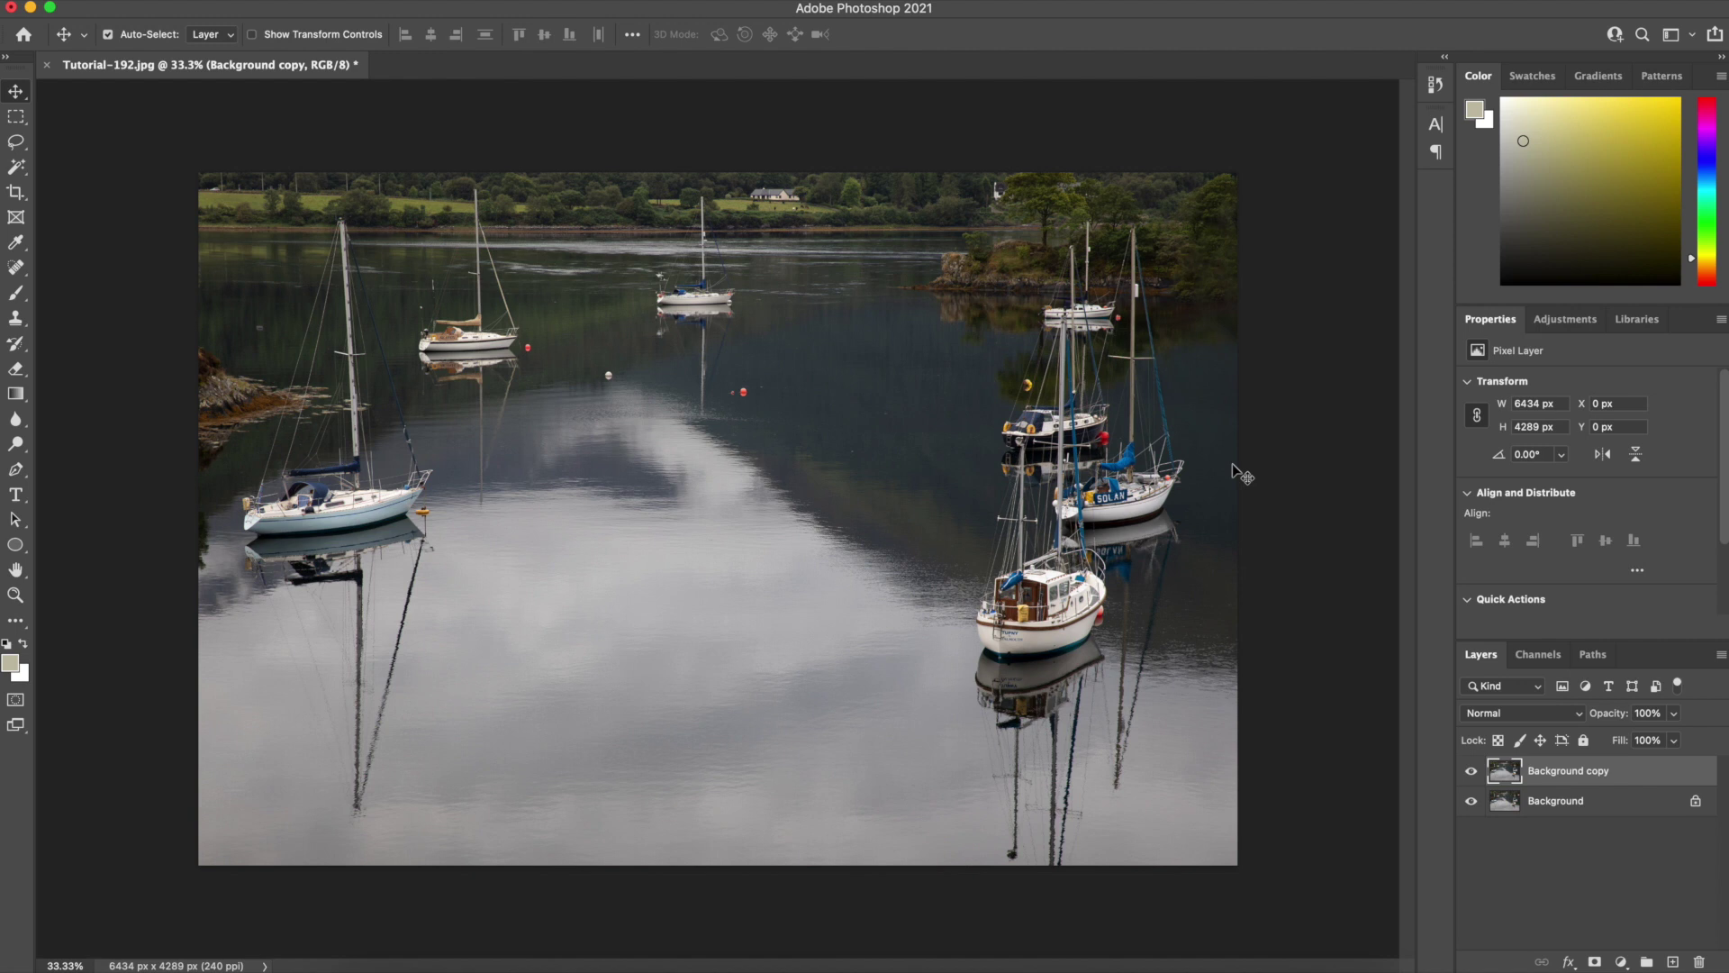
Toggle the visibility of Background copy to compare the retouched photo with the original.
click(1471, 772)
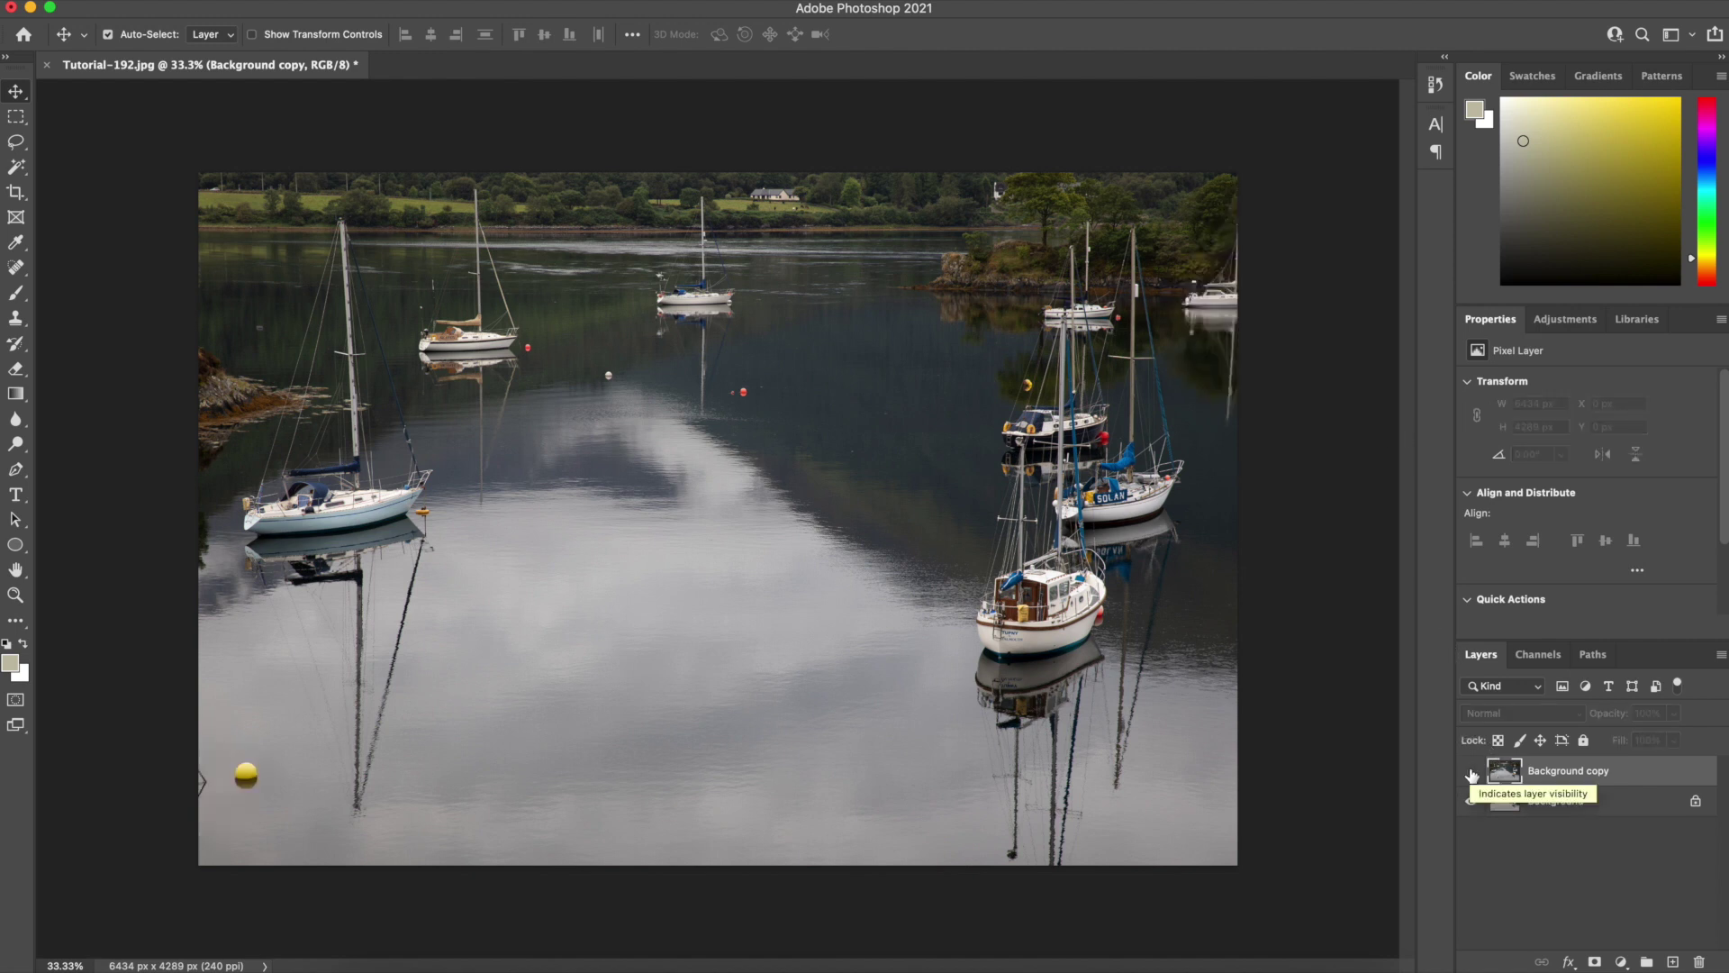
click(1472, 773)
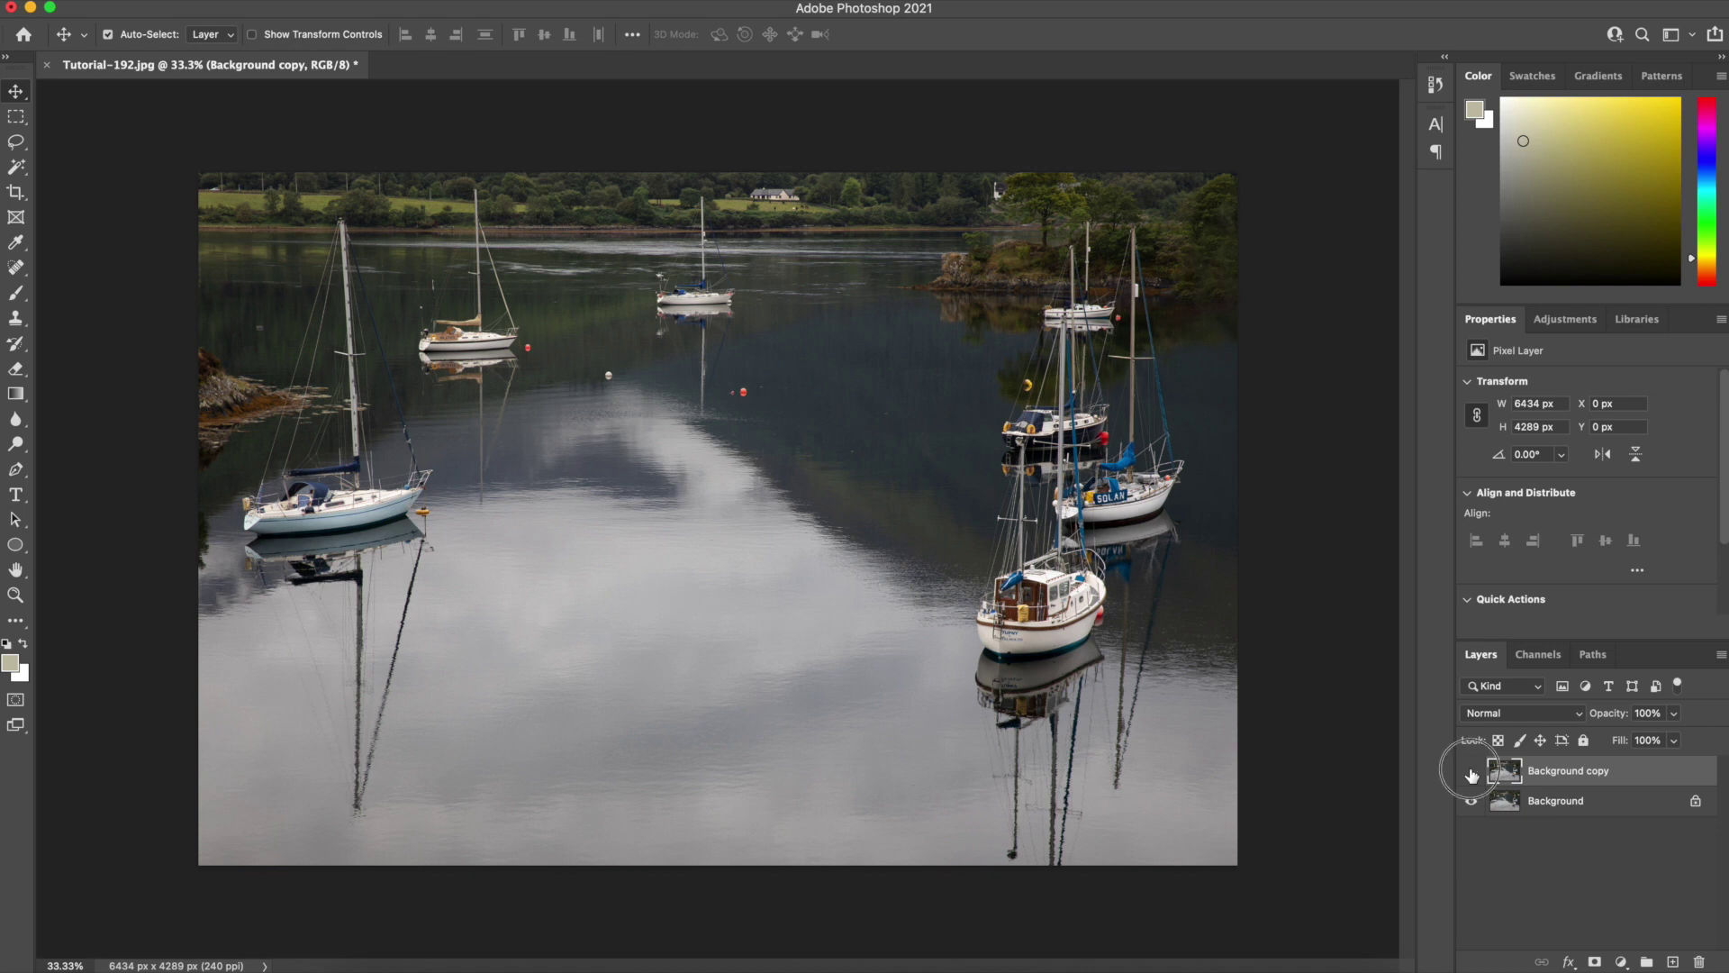
click(1471, 772)
click(1471, 772)
click(1471, 772)
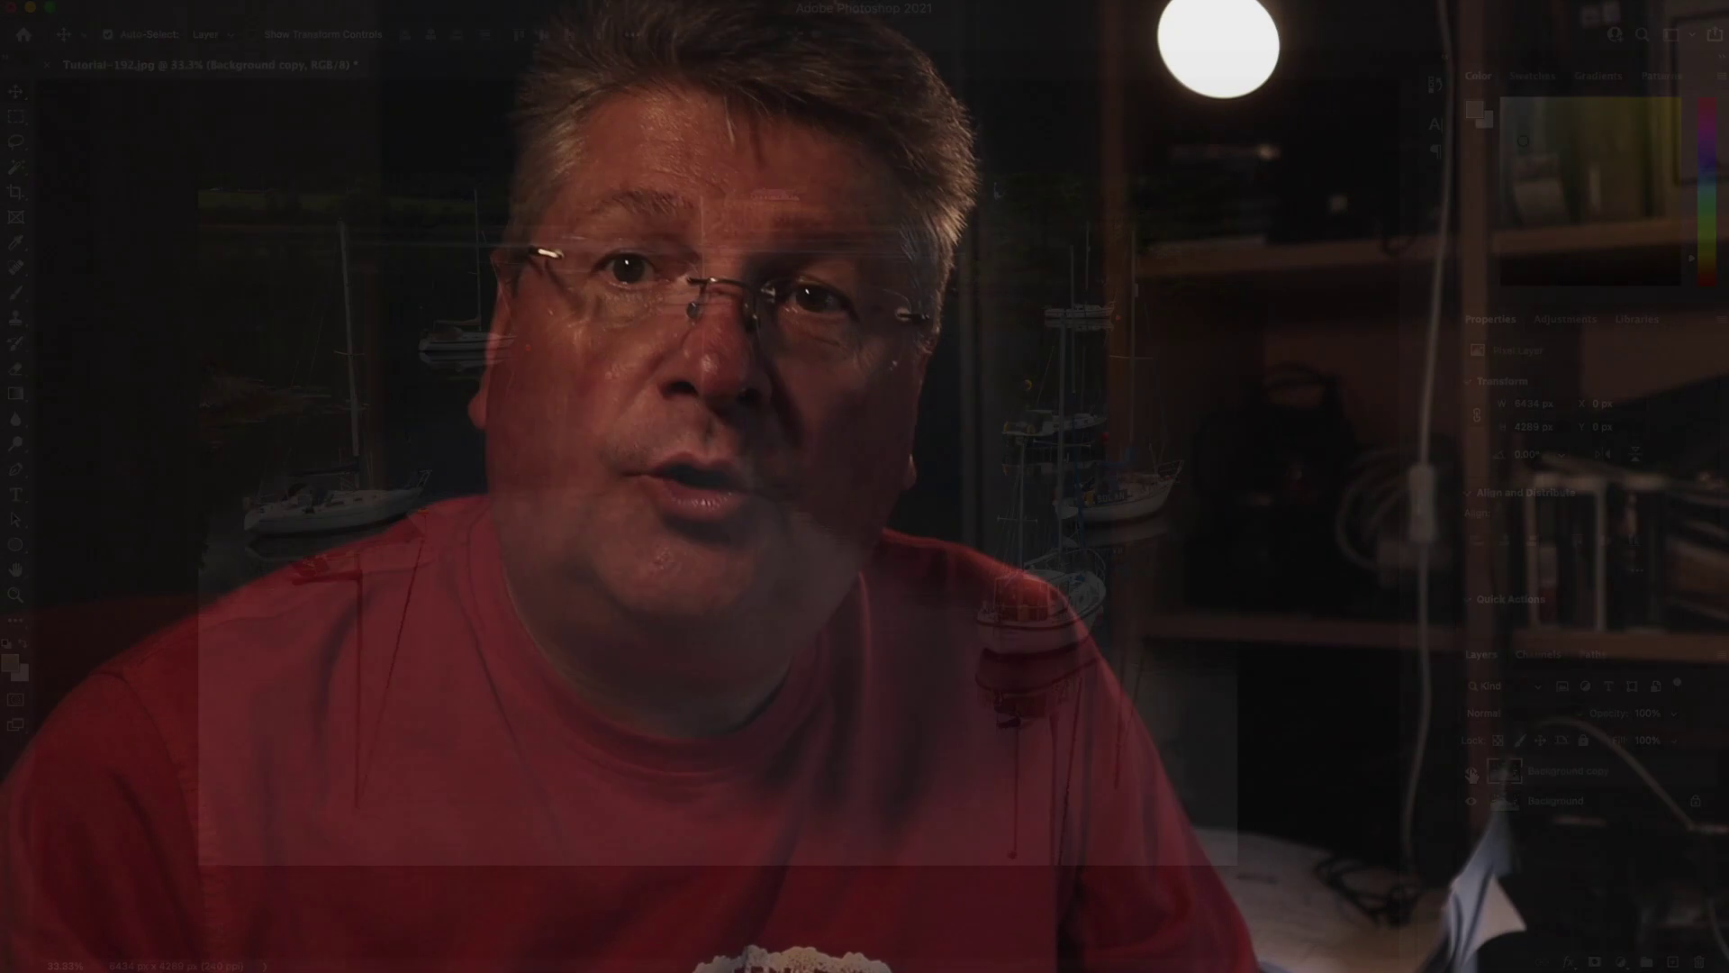